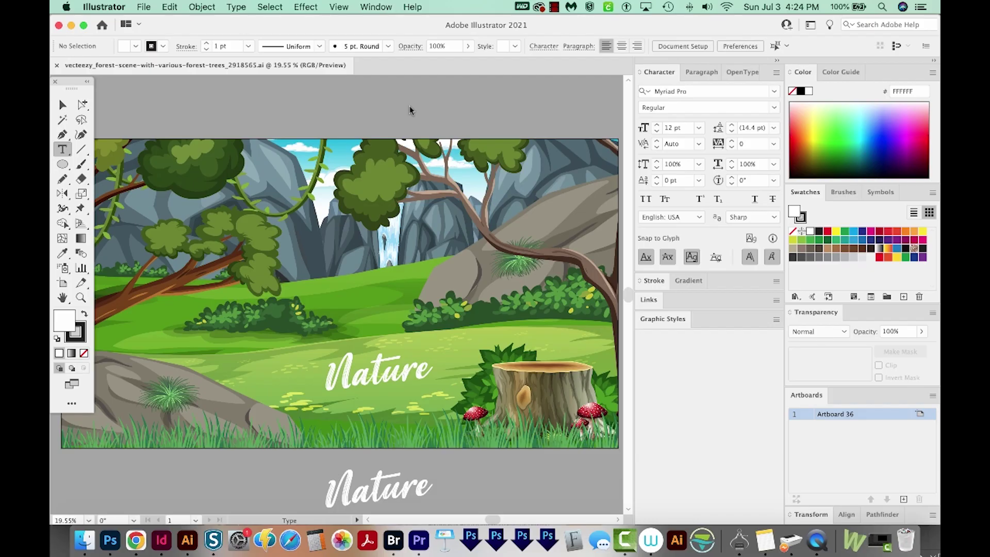
# - Try to reposition only one inner cutout stroke of the letter a in Nature using Group Selection and Free Transform
pyautogui.moveTo(81, 105); pyautogui.dragTo(152, 120)
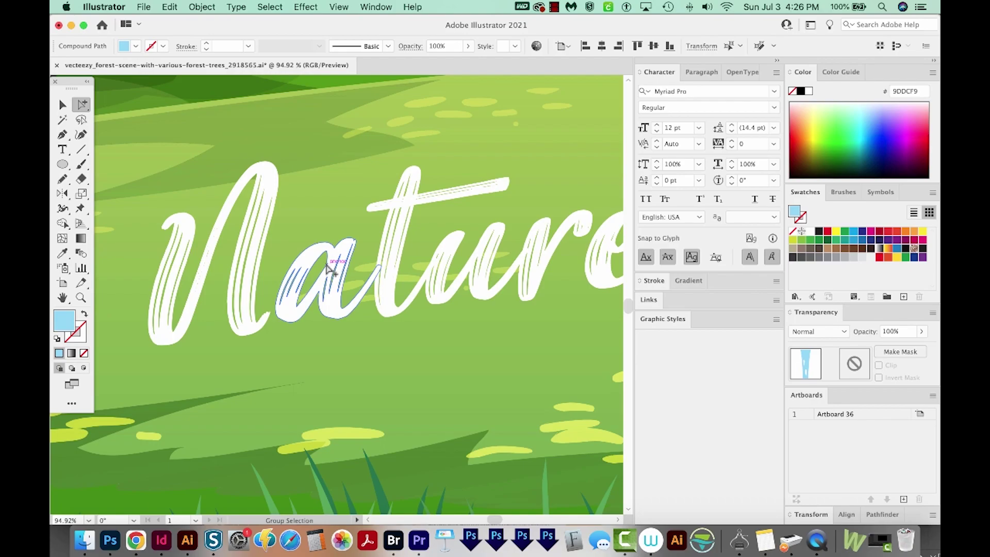
pyautogui.press('super+shift+a')
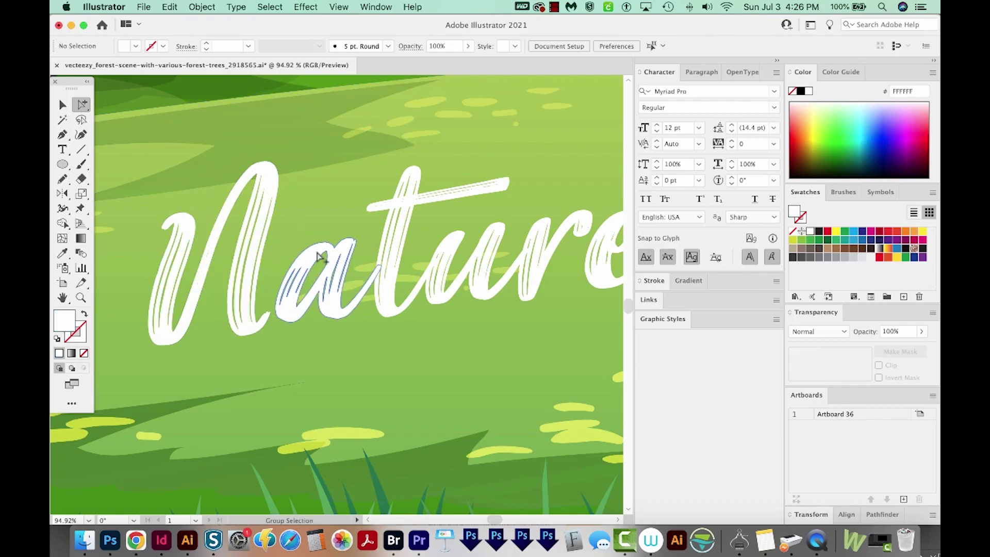
pyautogui.click(327, 268)
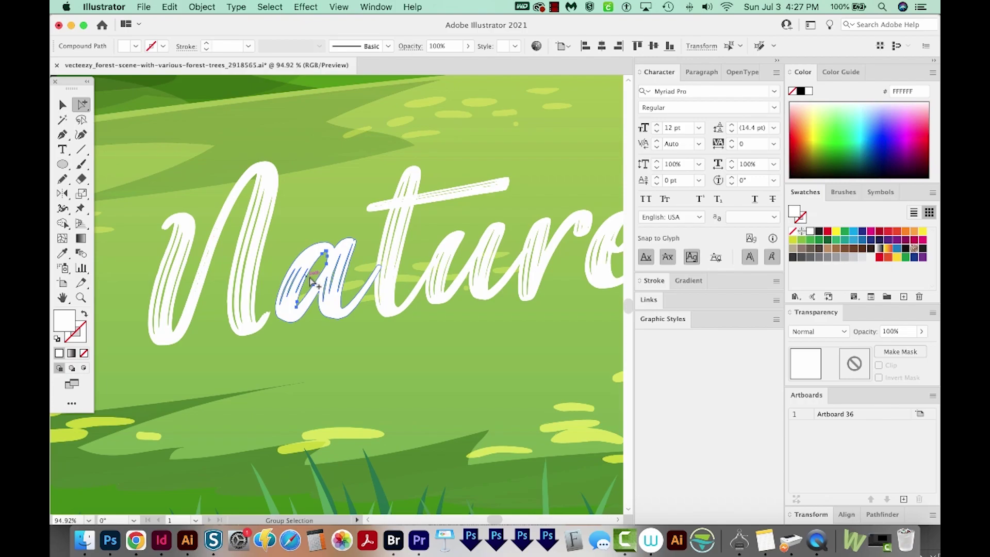
pyautogui.press('e')
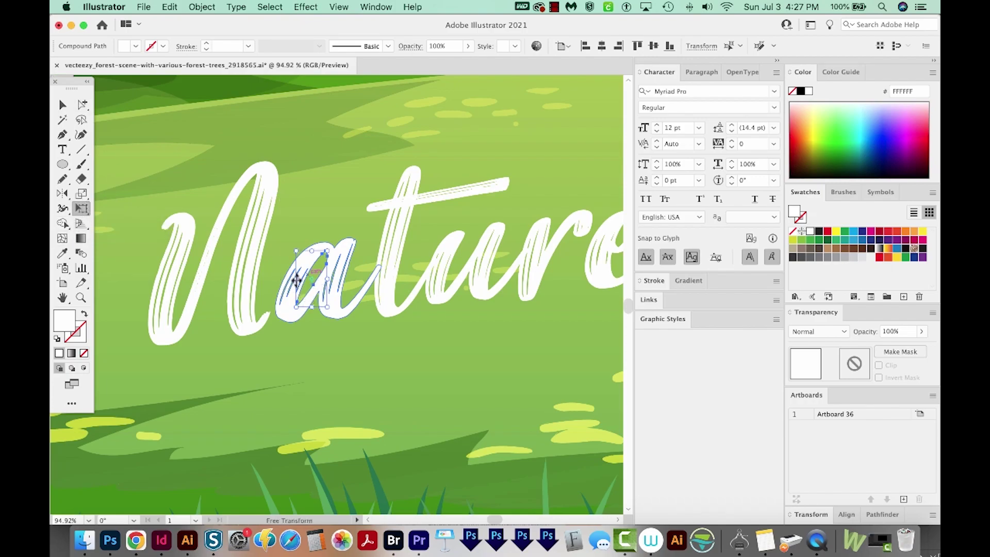
pyautogui.moveTo(298, 281); pyautogui.dragTo(323, 276)
pyautogui.press('a')
pyautogui.click(355, 334)
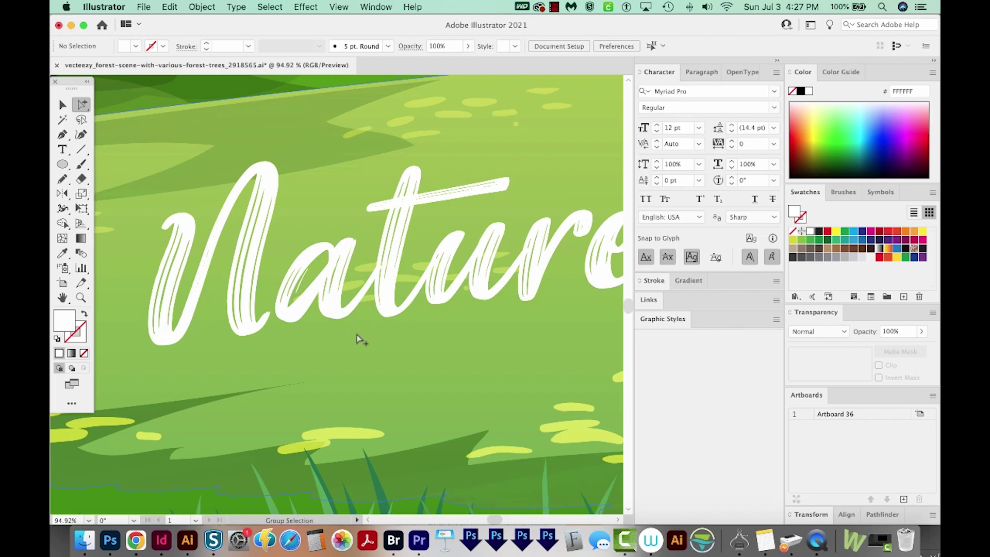
# - Undo the move of the letter a's inner stroke and clear the selection
pyautogui.press('super+z')
pyautogui.press('super+z')
pyautogui.press('super+z')
pyautogui.click(312, 285)
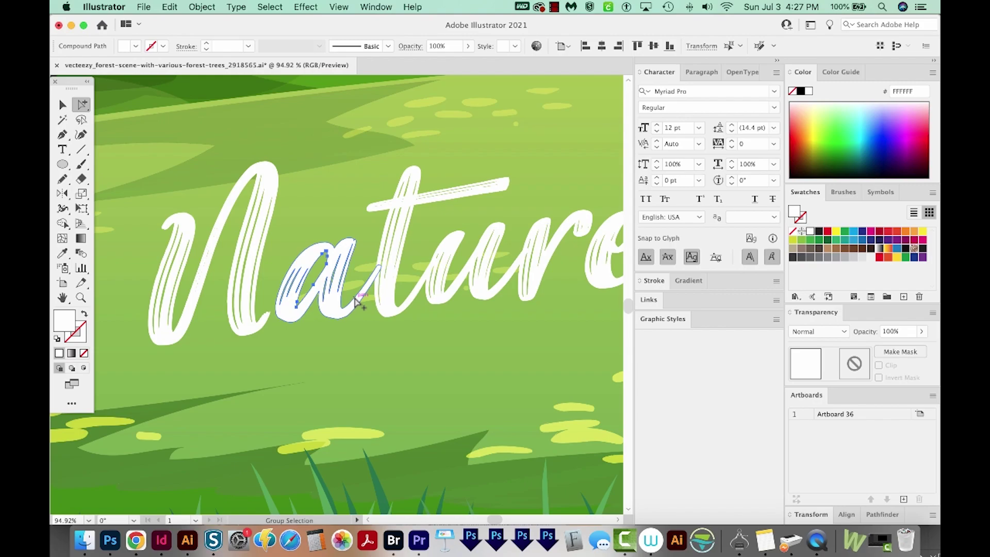
pyautogui.click(362, 412)
pyautogui.scroll(2, 362, 413)
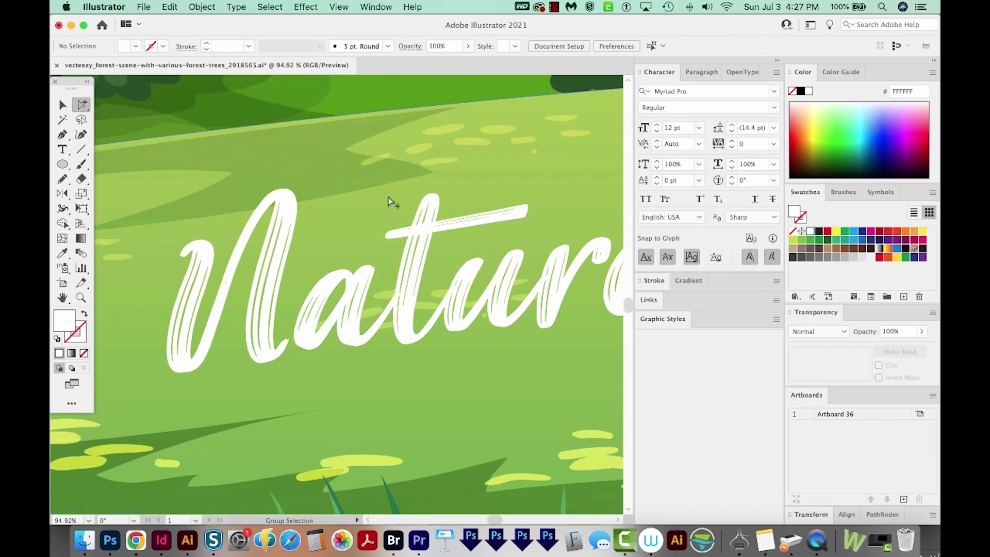
# - Ungroup the Nature lettering on the artboard and select the letter N on its own
pyautogui.click(56, 108)
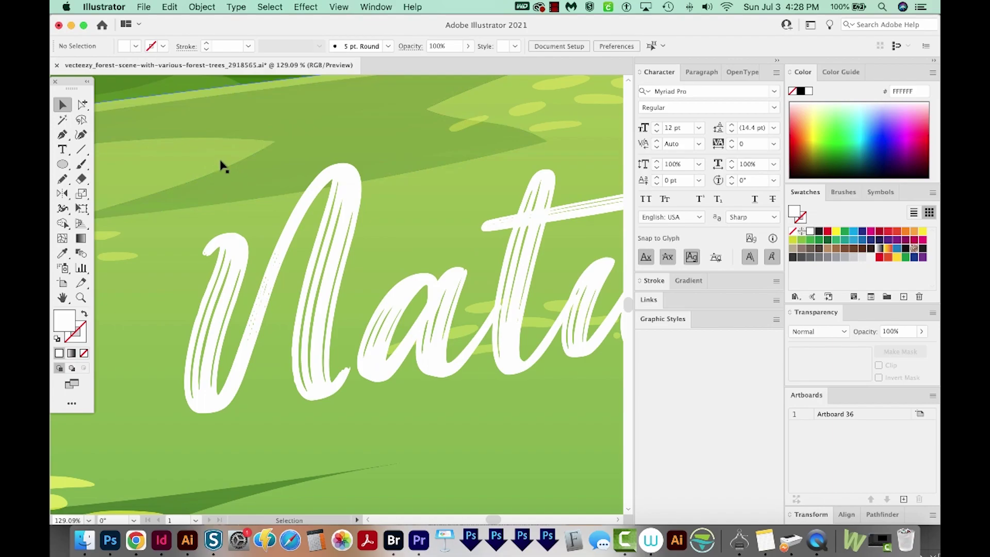
pyautogui.click(327, 263)
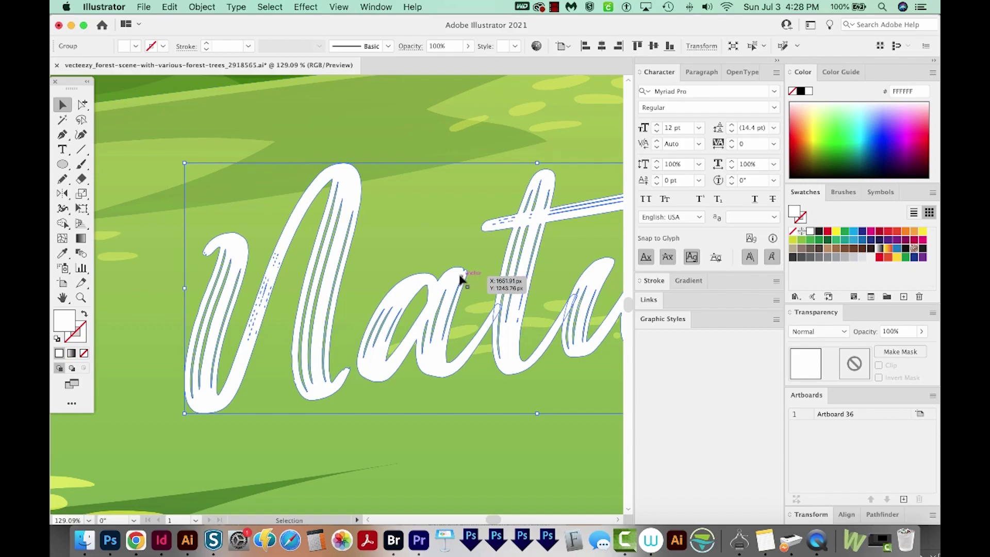
pyautogui.press('super+shift+g')
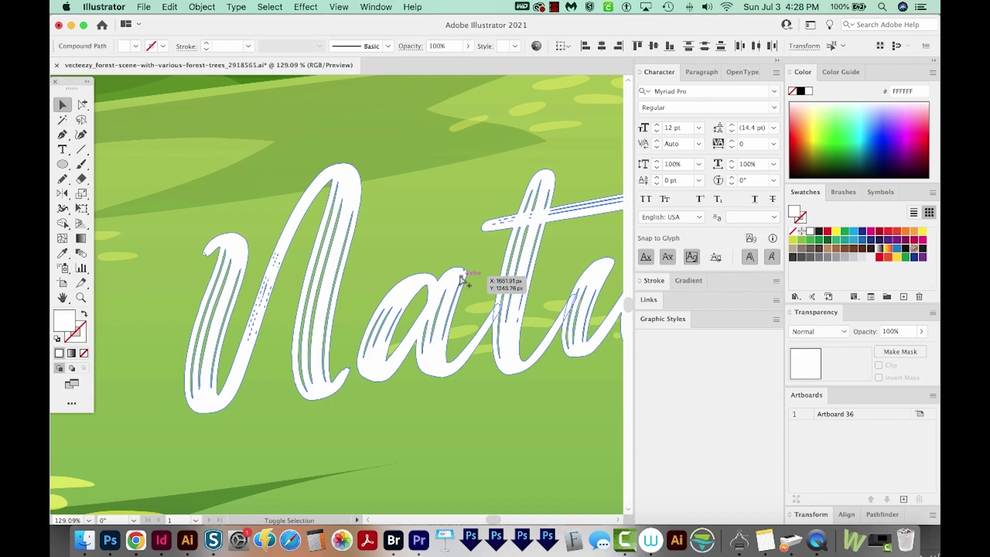
pyautogui.click(441, 205)
pyautogui.click(356, 202)
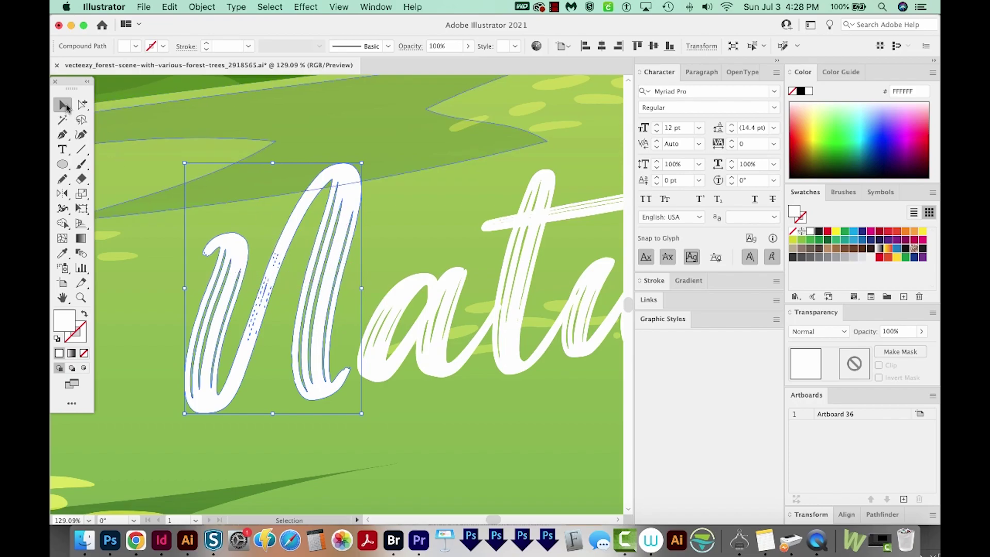
# - Isolate the outer outline of the letter N with Group Selection and hide it, leaving its inner texture strokes in place
pyautogui.click(81, 106)
pyautogui.click(371, 183)
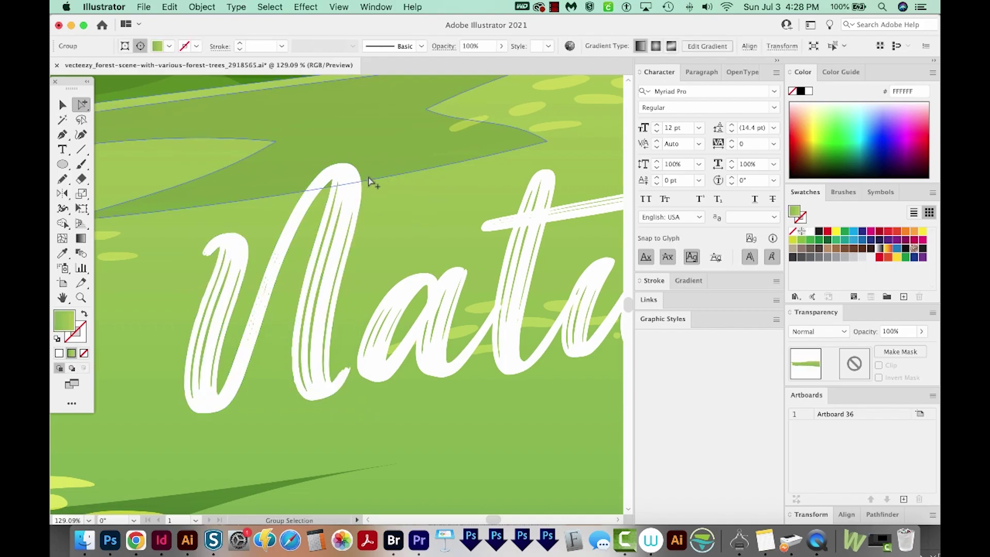
pyautogui.click(360, 187)
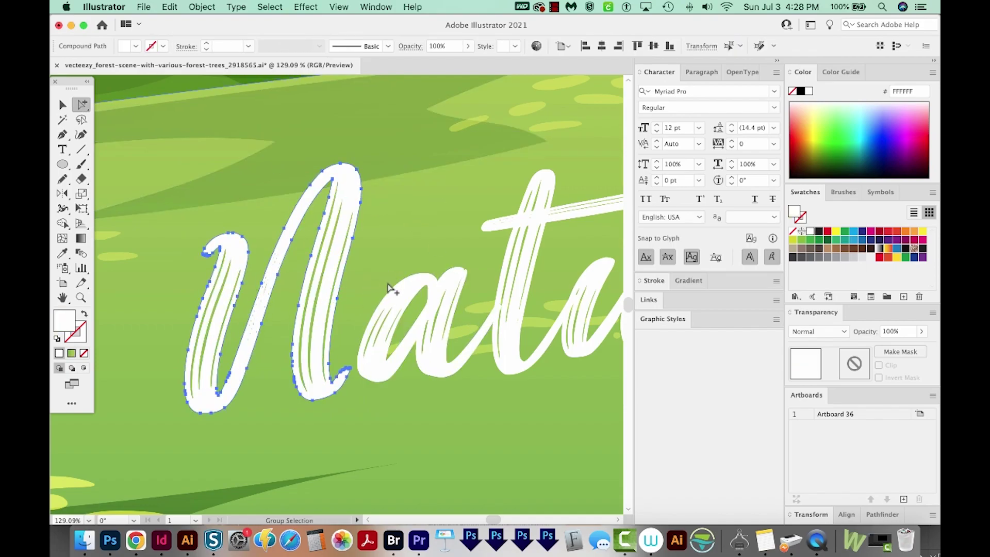
pyautogui.click(354, 239)
pyautogui.press('Delete')
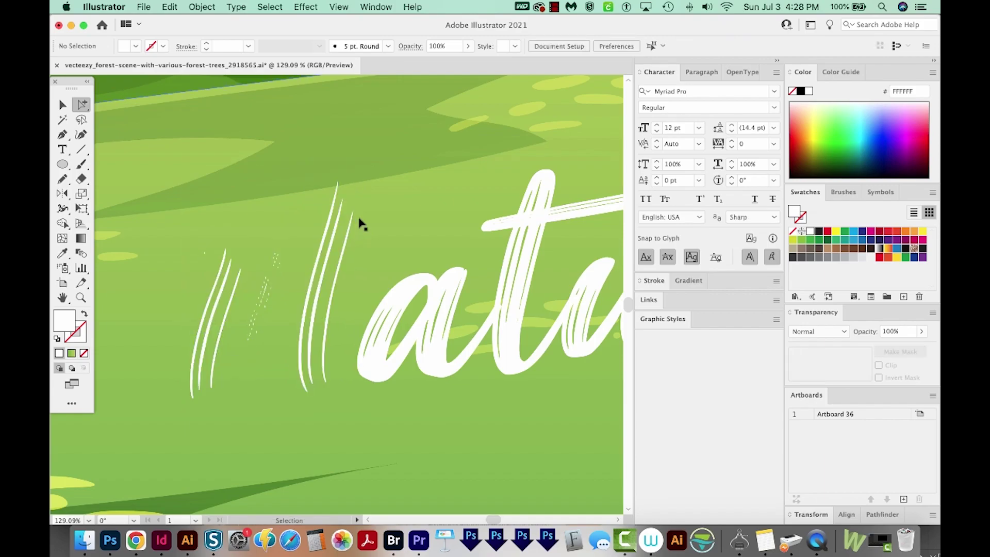
# - In outline view, select only the N's inner texture strokes, excluding the background paths, and delete them
pyautogui.press('super+y')
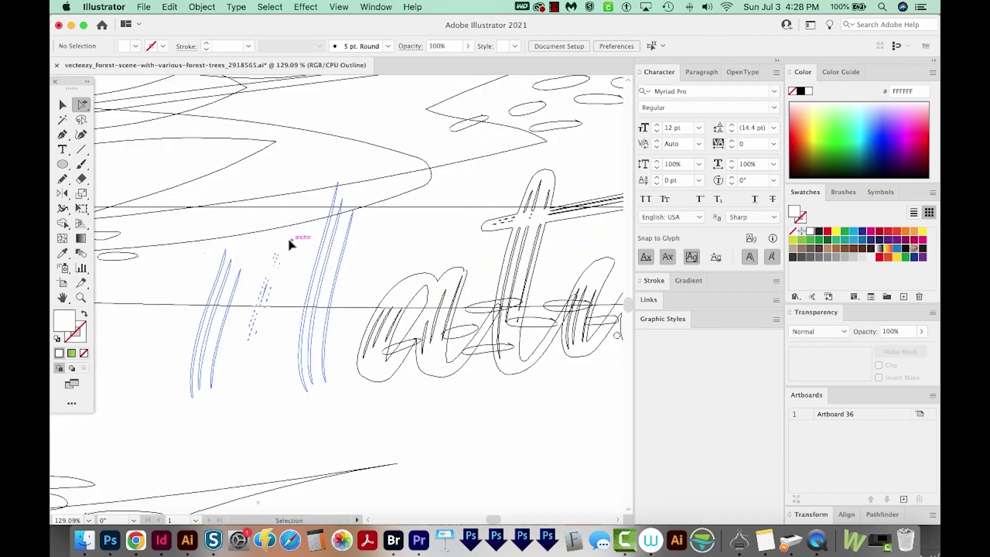
pyautogui.moveTo(195, 249)
pyautogui.mouseDown()
pyautogui.moveTo(242, 278)
pyautogui.moveTo(304, 363)
pyautogui.moveTo(338, 380)
pyautogui.mouseUp()
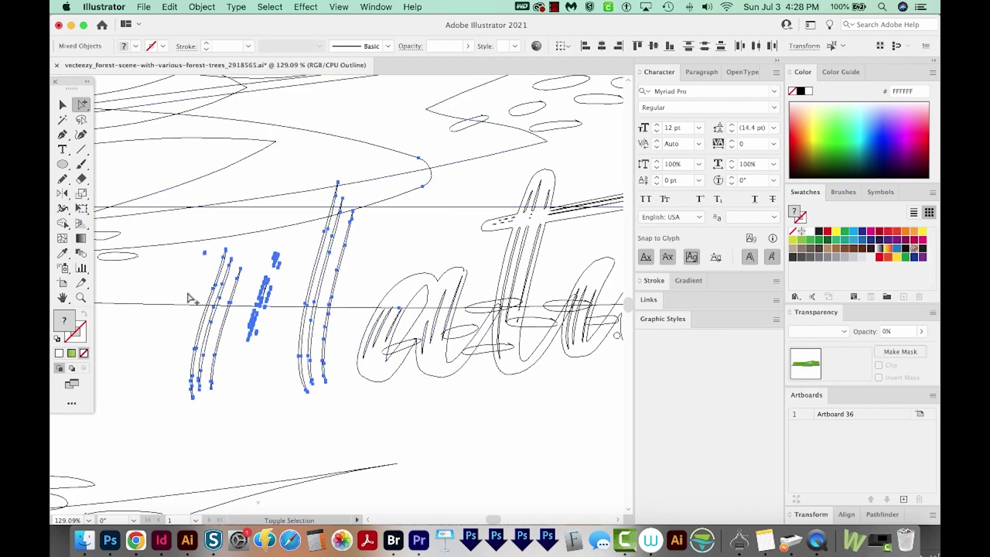
pyautogui.moveTo(189, 295); pyautogui.dragTo(177, 316)
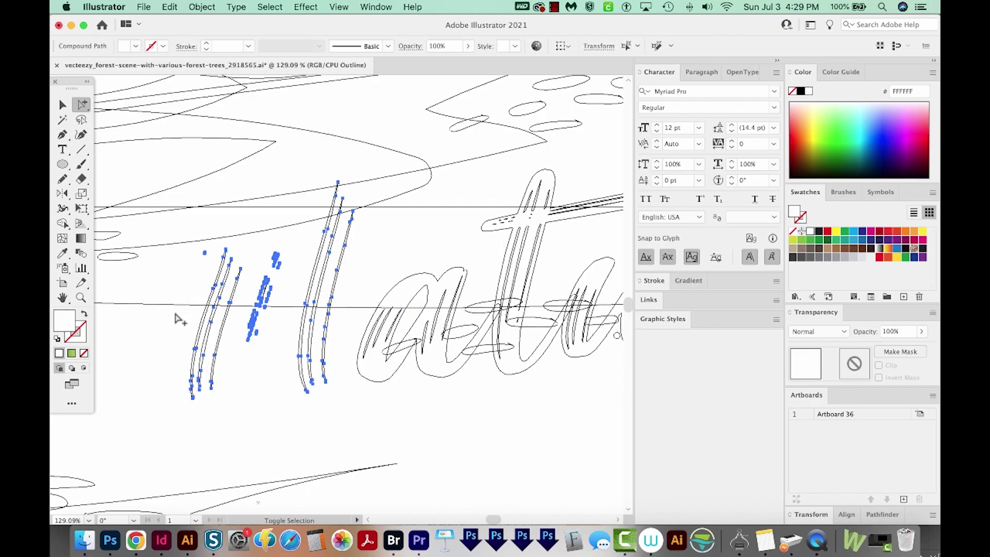
pyautogui.press('v')
pyautogui.click(425, 266)
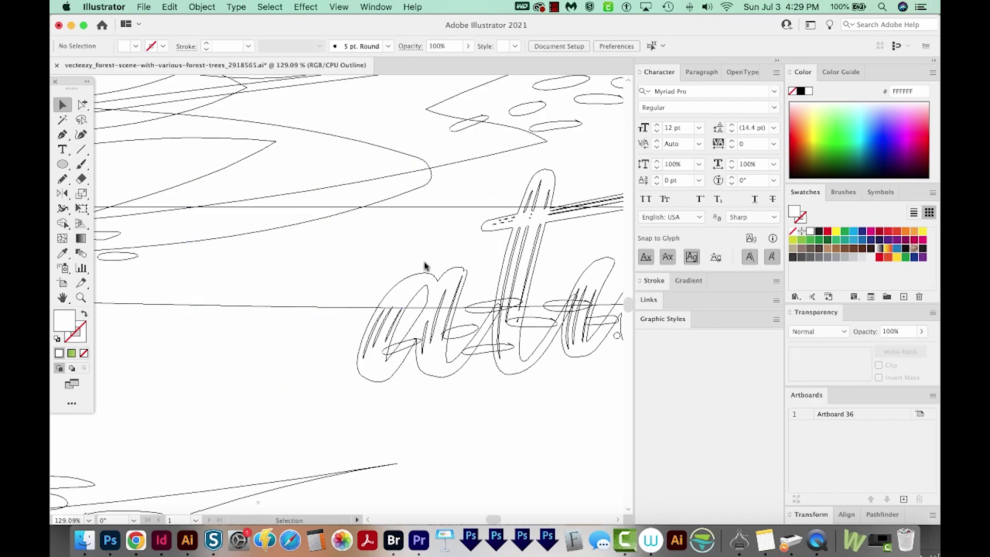
# - Show all hidden objects, return to preview display, and reselect the outer outline of the letter N with Group Selection
pyautogui.click(198, 7)
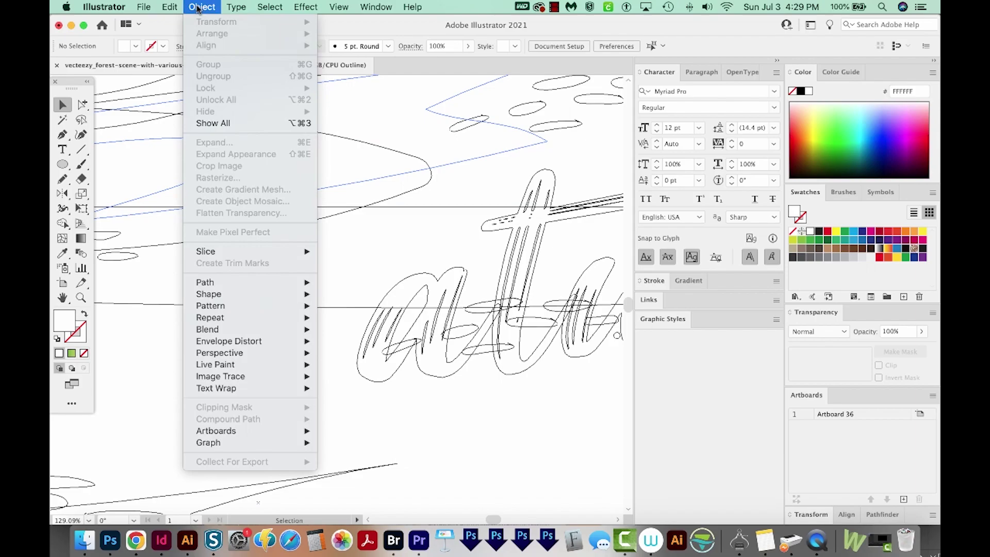
pyautogui.click(217, 123)
pyautogui.press('super+y')
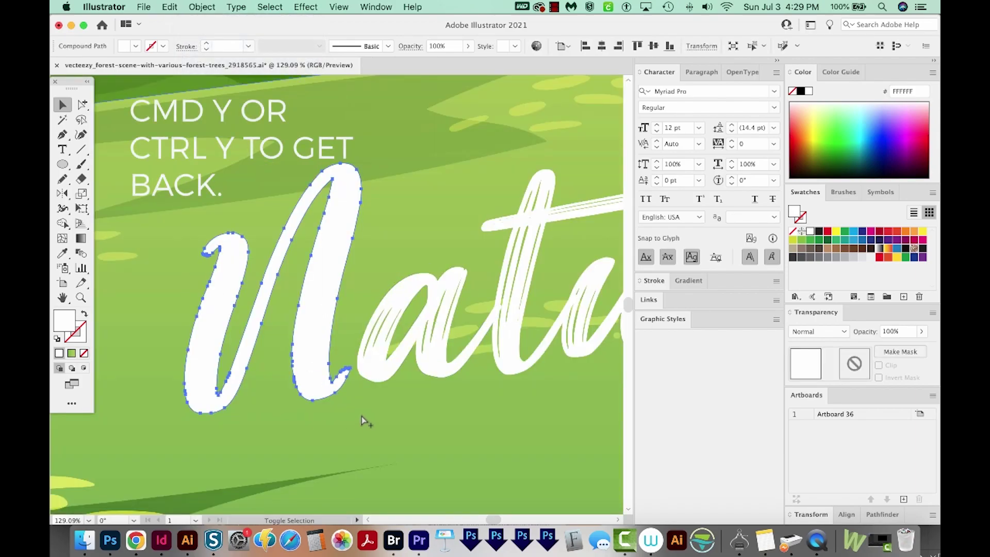
pyautogui.press('super+shift+a')
pyautogui.click(321, 358)
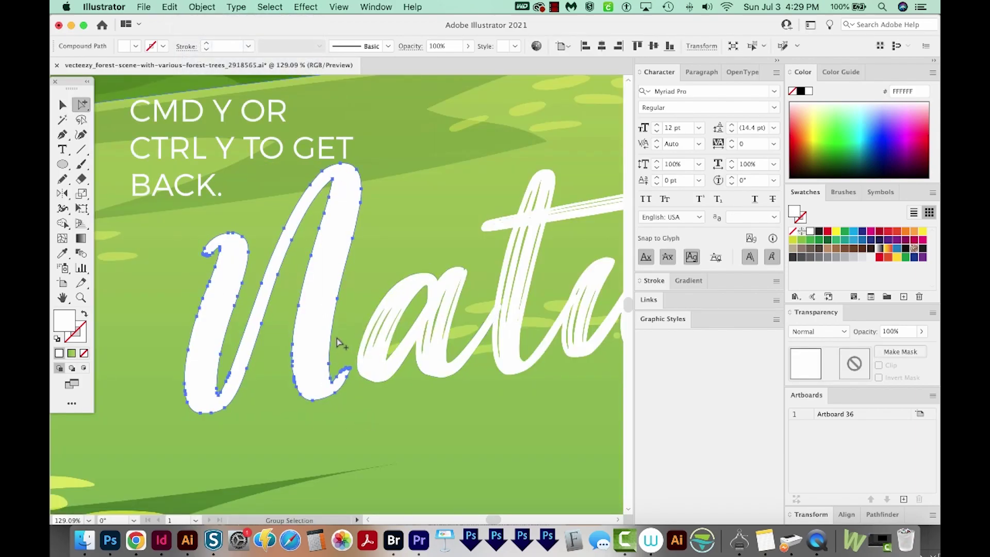
pyautogui.click(280, 372)
pyautogui.click(247, 380)
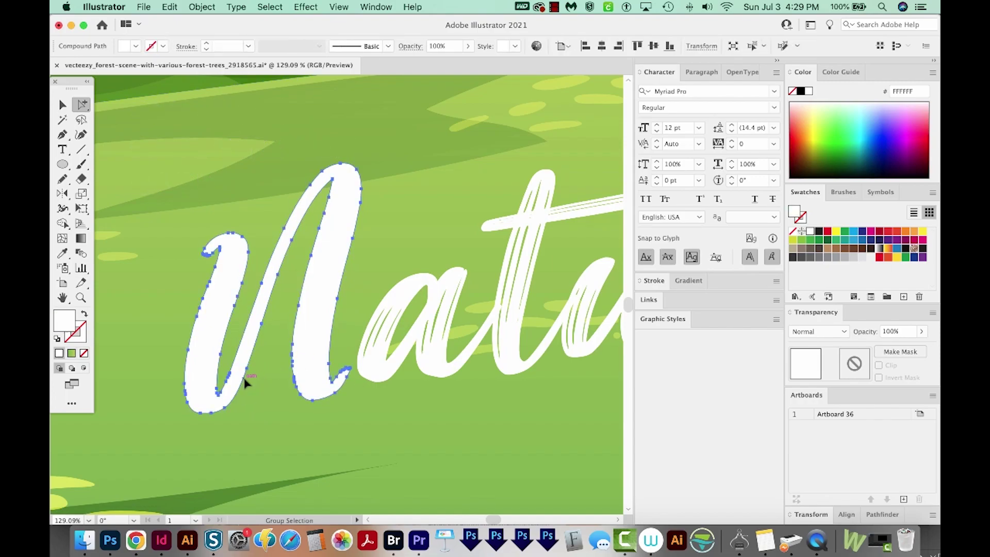
# - Select the outer outline of the letter a with Group Selection, compare it with Direct Selection, and deselect it
pyautogui.click(398, 291)
pyautogui.click(401, 287)
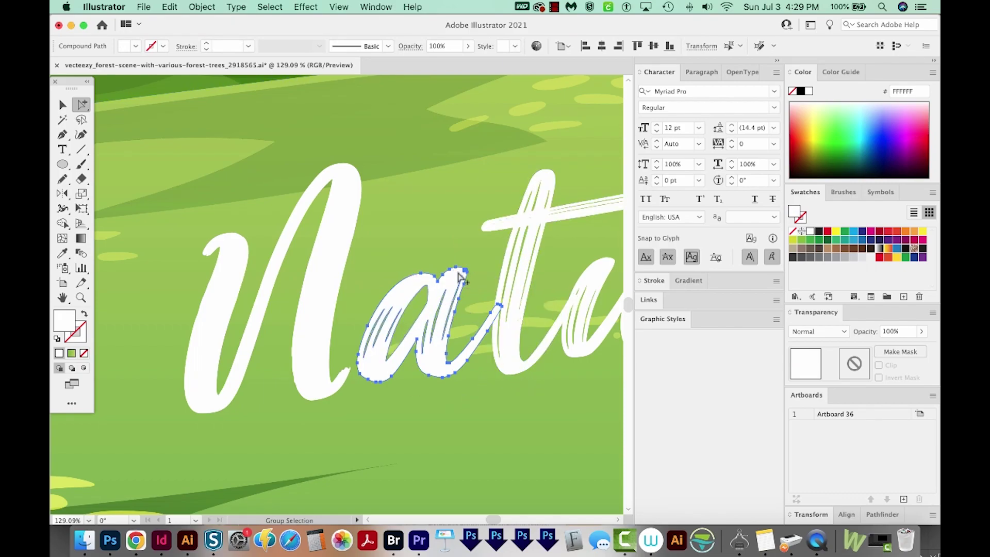
pyautogui.click(426, 245)
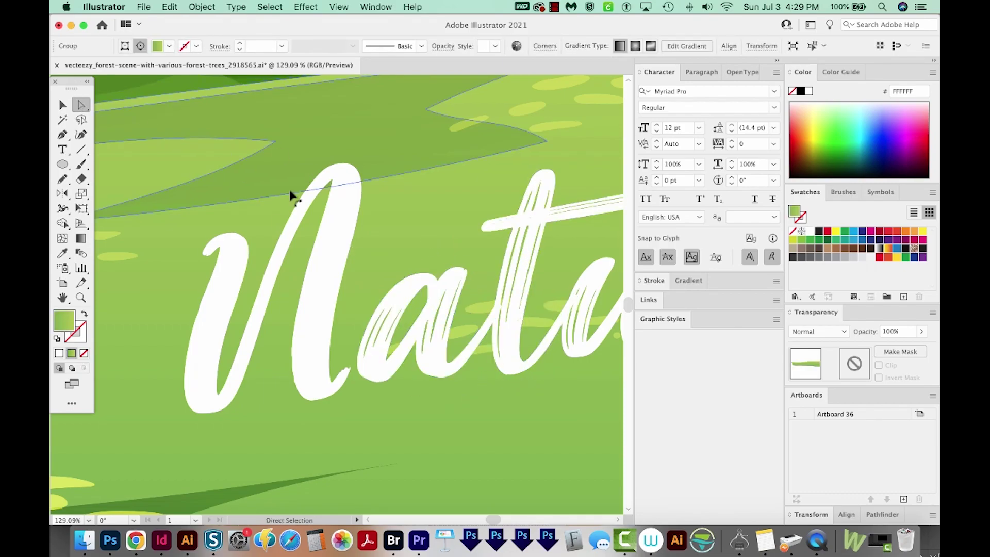
pyautogui.click(393, 290)
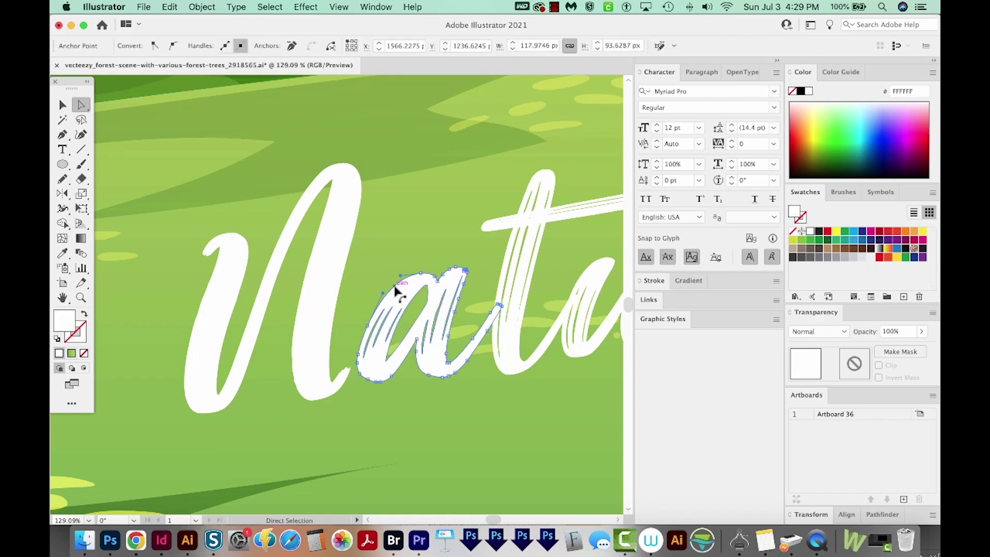
pyautogui.press('super+z')
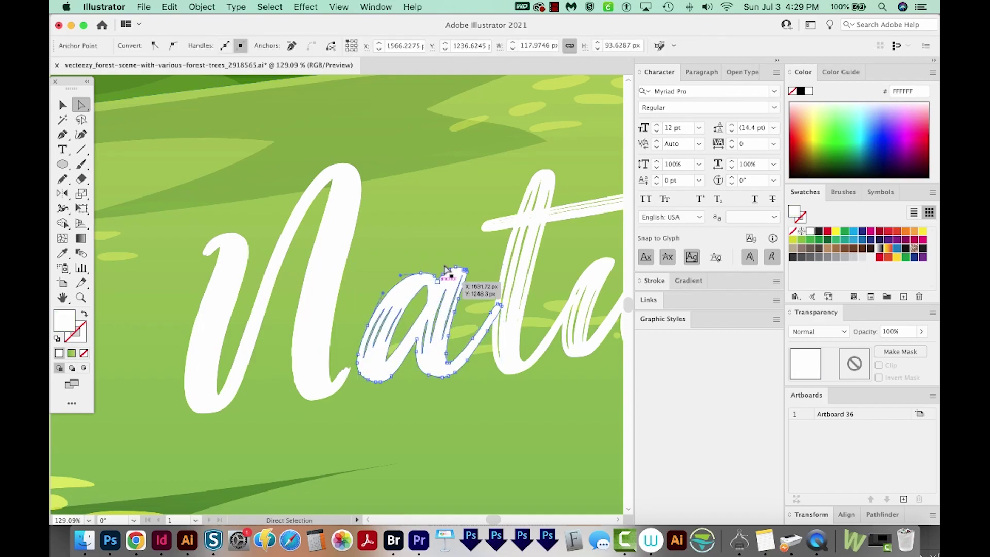
pyautogui.click(447, 383)
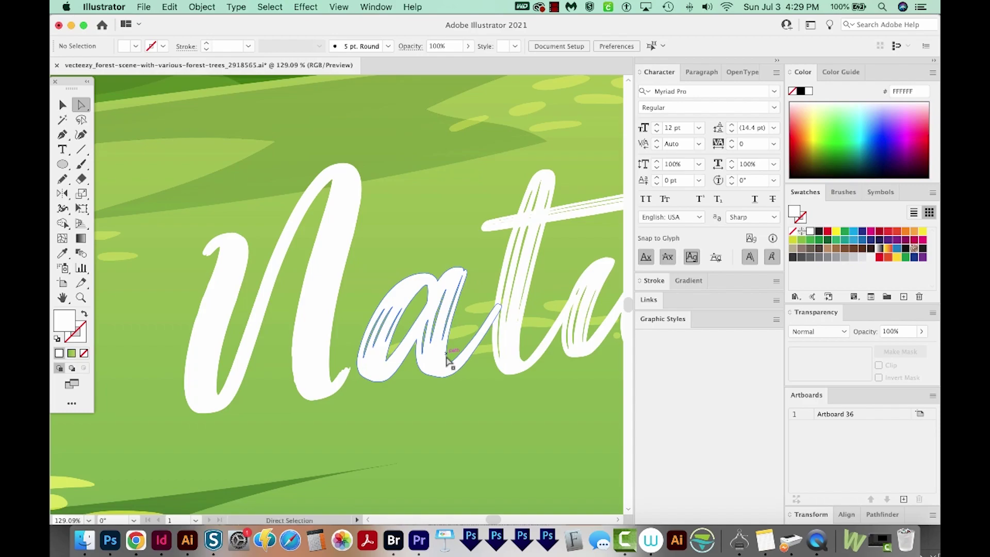
# - Use Group Selection to pick a yellow grass patch near the rock and extend the selection through its successive parent groups
pyautogui.press('super+minus')
pyautogui.press('super+minus')
pyautogui.press('super+minus')
pyautogui.moveTo(311, 386); pyautogui.dragTo(410, 368)
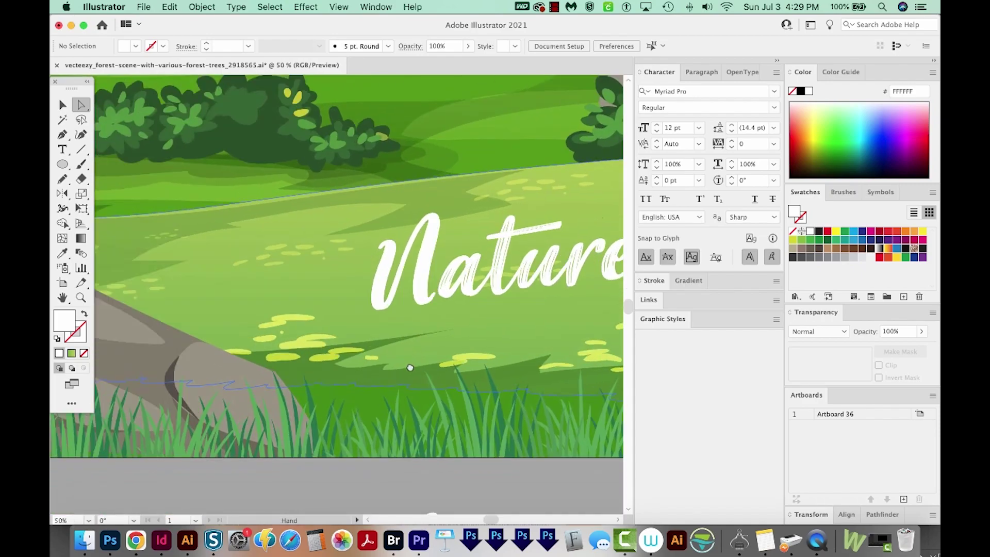
pyautogui.keyDown('alt'); pyautogui.click(408, 370); pyautogui.keyUp('alt')
pyautogui.press('super+shift+a')
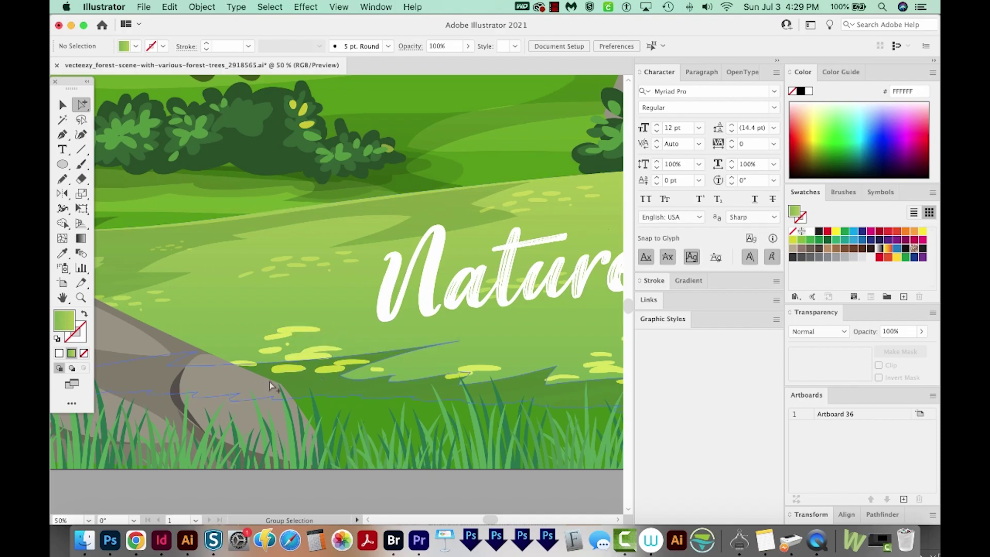
pyautogui.click(305, 329)
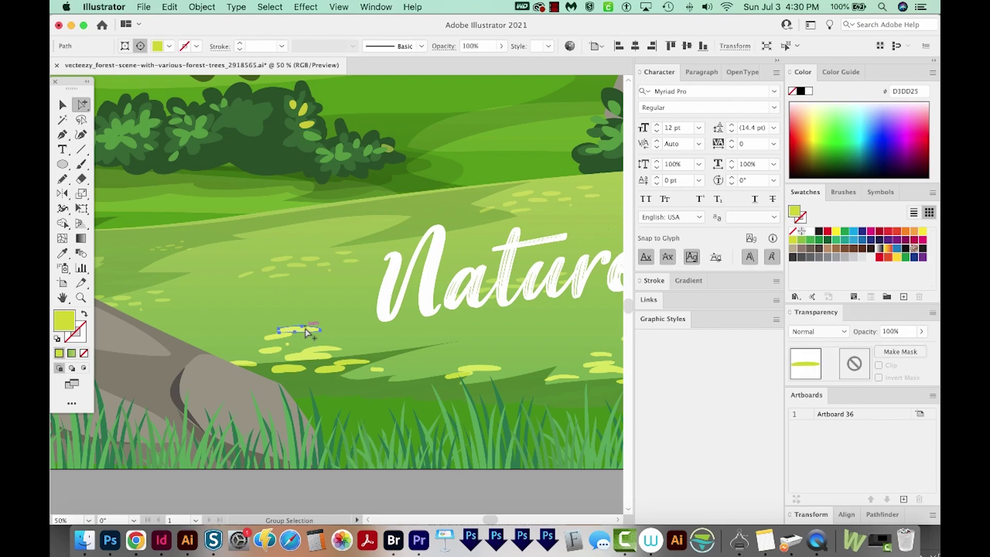
pyautogui.click(305, 329)
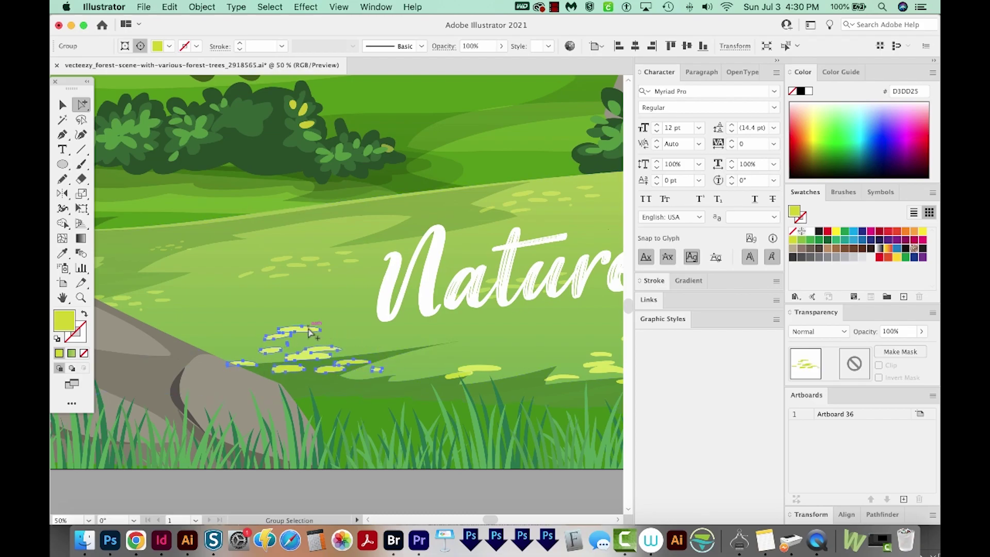
pyautogui.click(308, 329)
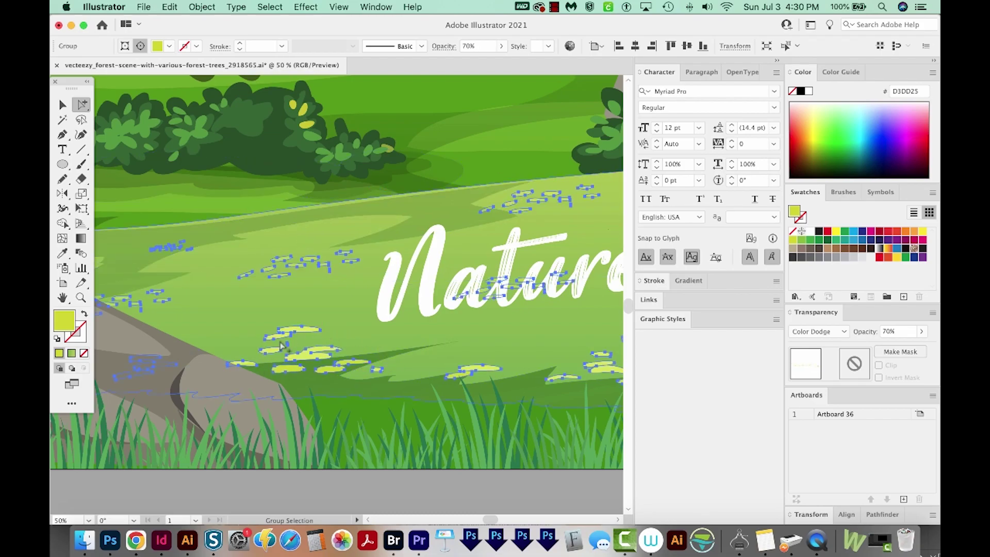
pyautogui.press('super+minus')
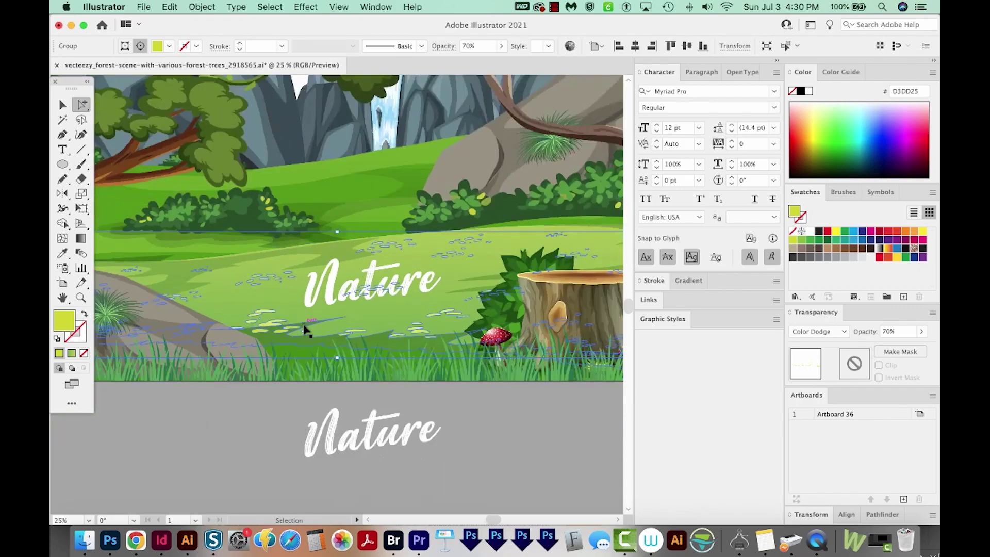
pyautogui.press('super+minus')
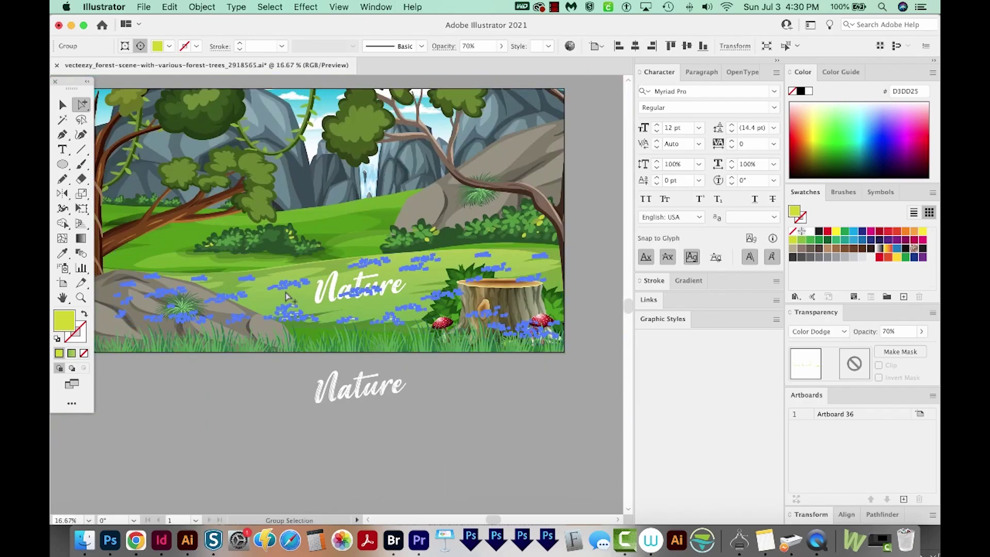
pyautogui.click(287, 309)
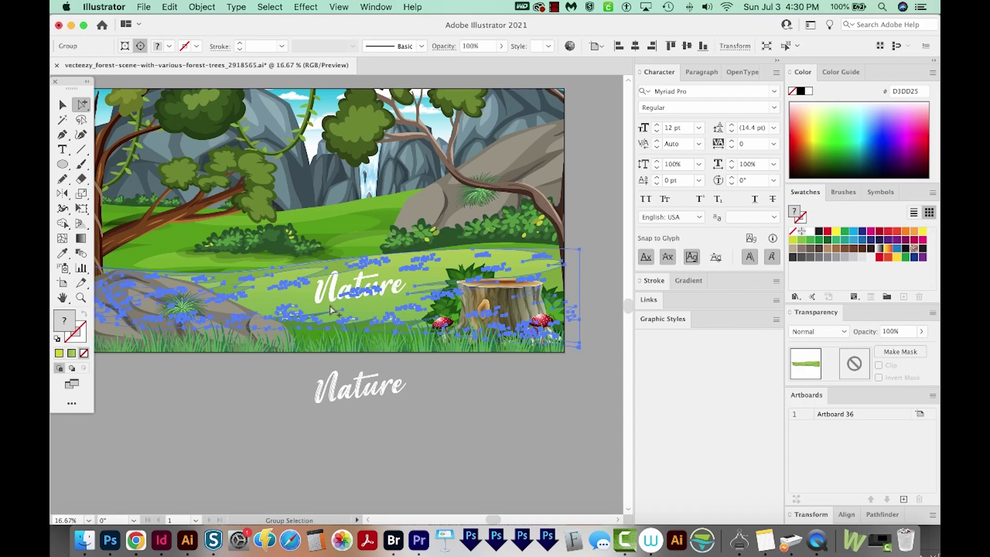
# - Use Group Selection on a yellow grass patch below the Nature lettering, extend the selection through its parent groups, and deselect everything
pyautogui.click(380, 360)
pyautogui.press('super+space')
pyautogui.moveTo(224, 472); pyautogui.dragTo(351, 224)
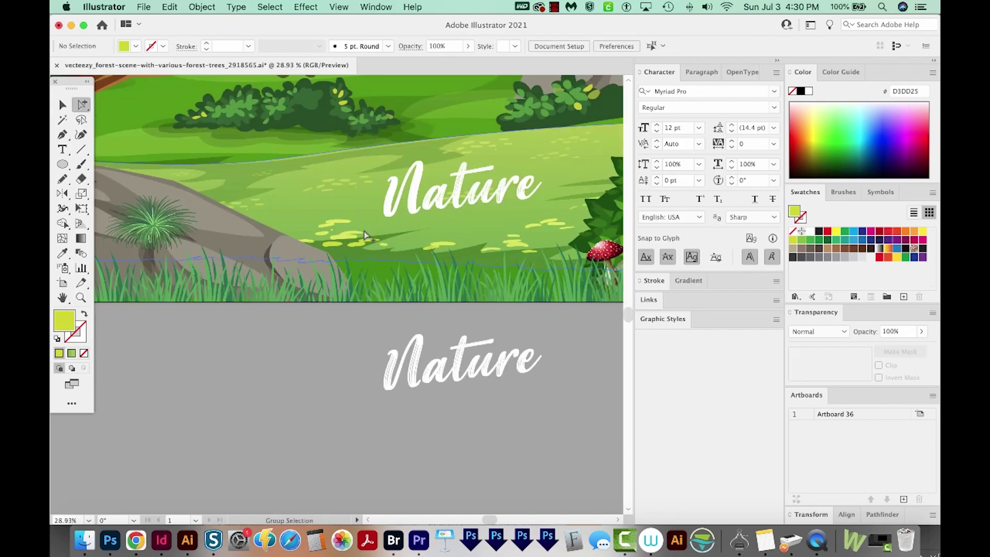
pyautogui.click(361, 235)
pyautogui.click(362, 236)
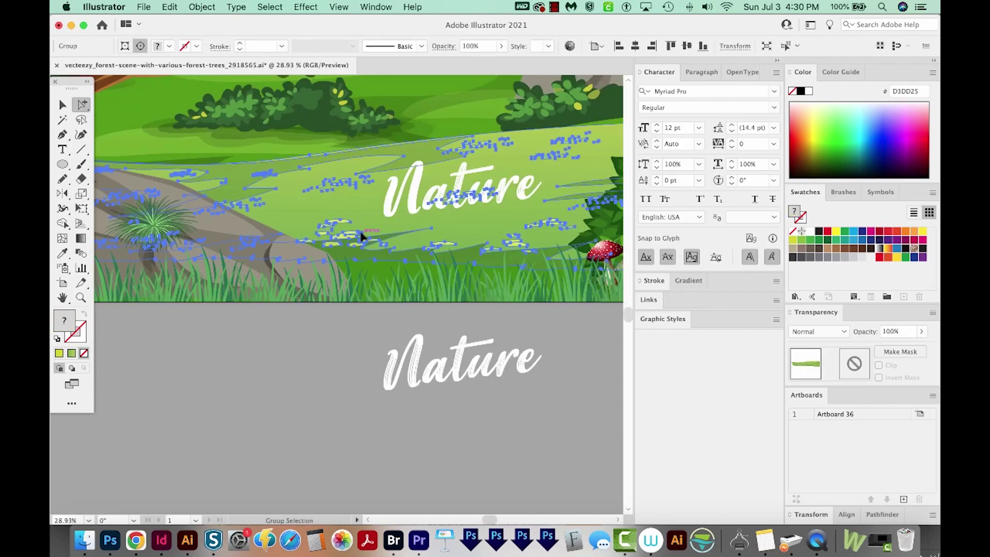
pyautogui.click(362, 237)
pyautogui.press('super+shift+a')
# - Select the whole clipped forest scene with the Selection tool and deselect it
pyautogui.scroll(10, 363, 309)
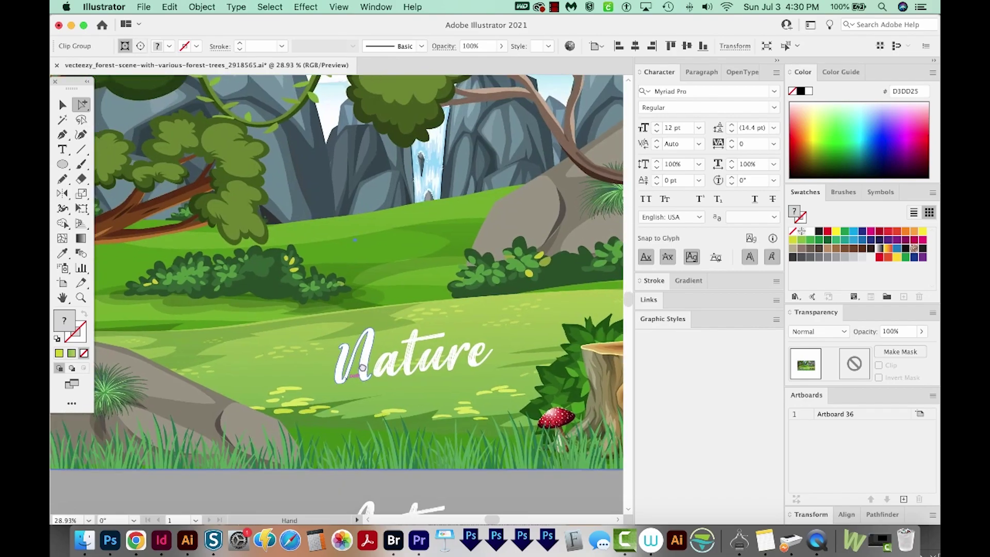
pyautogui.click(366, 370)
pyautogui.scroll(-3, 365, 364)
pyautogui.press('v')
pyautogui.click(351, 327)
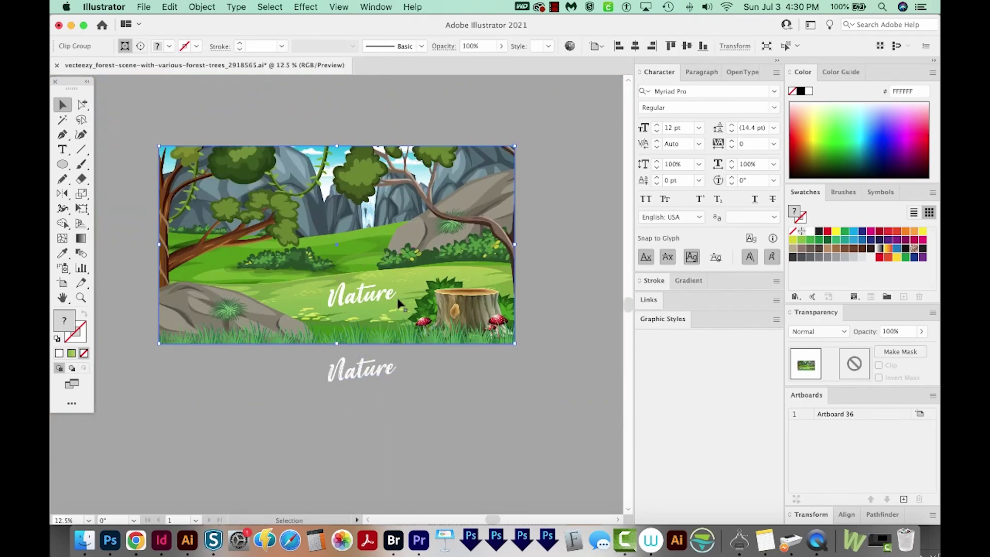
pyautogui.press('super+shift+a')
# - Examine the full forest scene's paths and the Nature lettering in outline view, and return to preview display
pyautogui.press('z')
pyautogui.moveTo(566, 139); pyautogui.dragTo(143, 345)
pyautogui.moveTo(267, 262); pyautogui.dragTo(324, 251)
pyautogui.press('v')
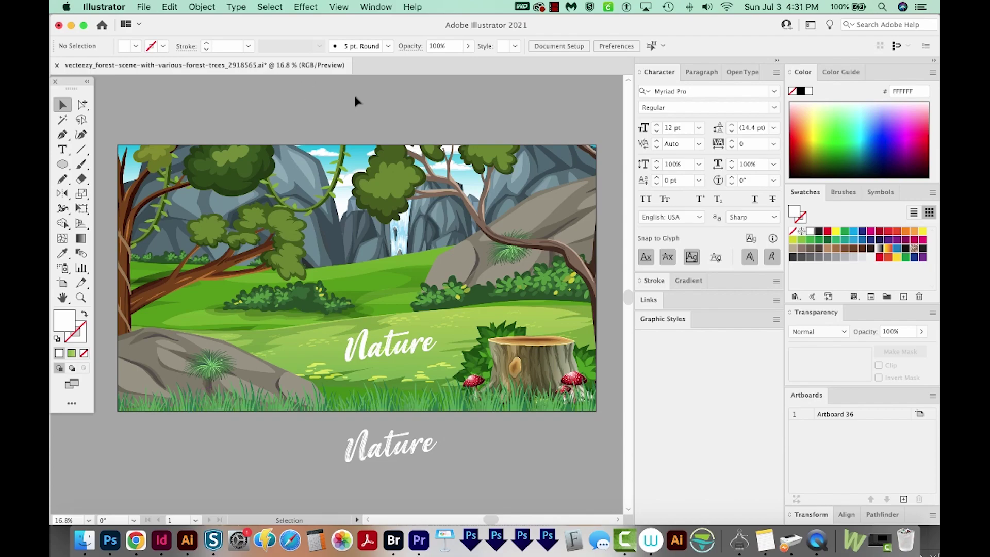
pyautogui.click(340, 7)
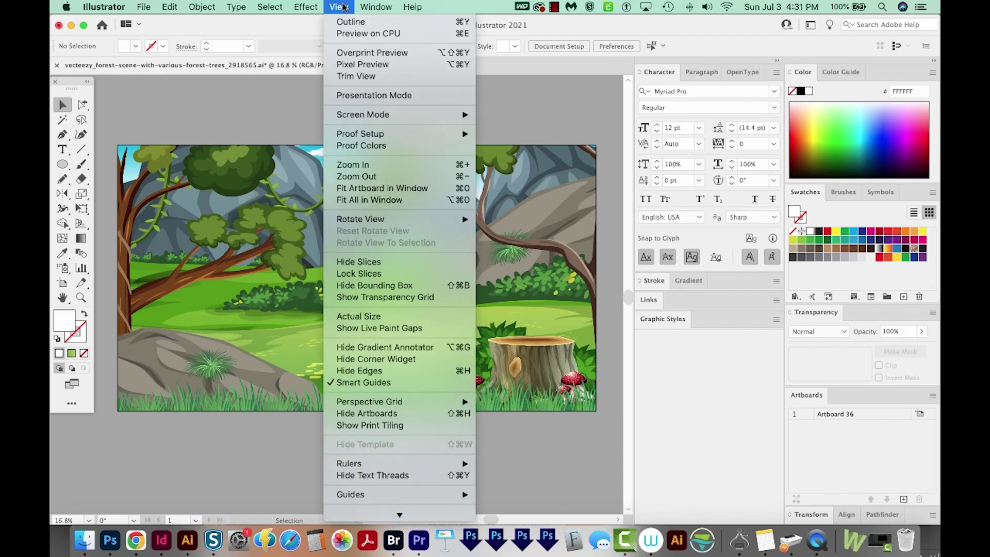
pyautogui.click(347, 21)
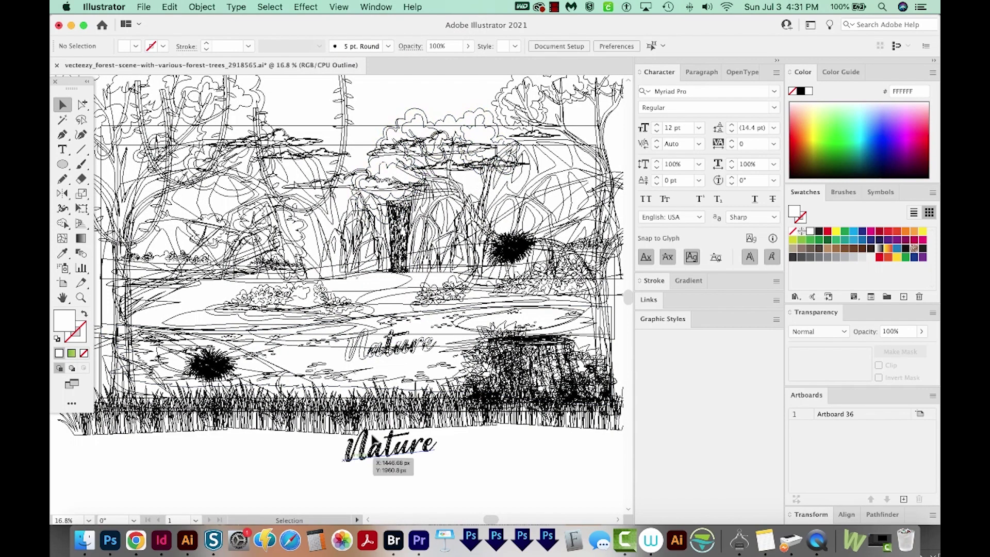
pyautogui.press('z')
pyautogui.click(255, 415)
pyautogui.press('space')
pyautogui.moveTo(170, 428); pyautogui.dragTo(344, 421)
pyautogui.press('super+y')
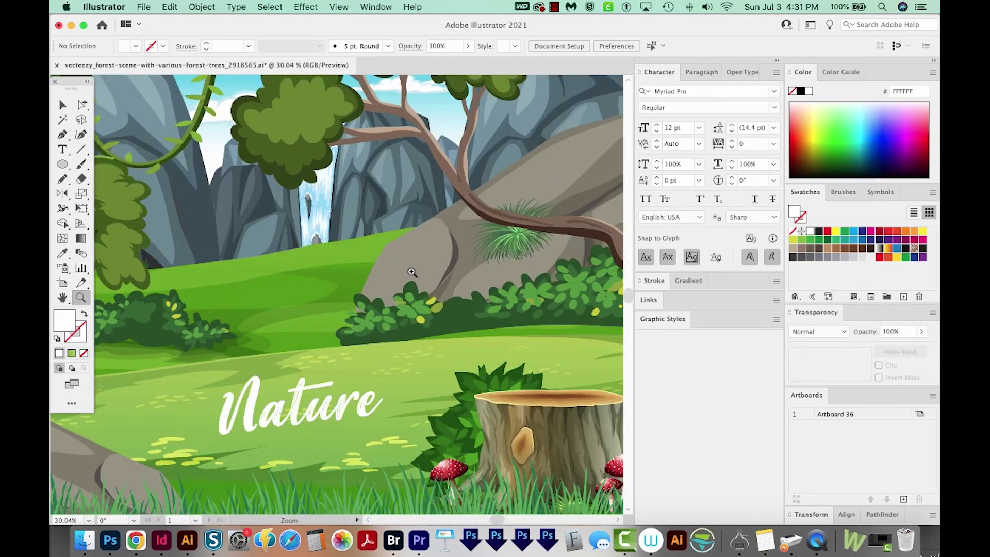
# - Try to select the bush beside the rock and its leaves with the Selection tool, clearing the selection between attempts
pyautogui.press('v')
pyautogui.click(421, 304)
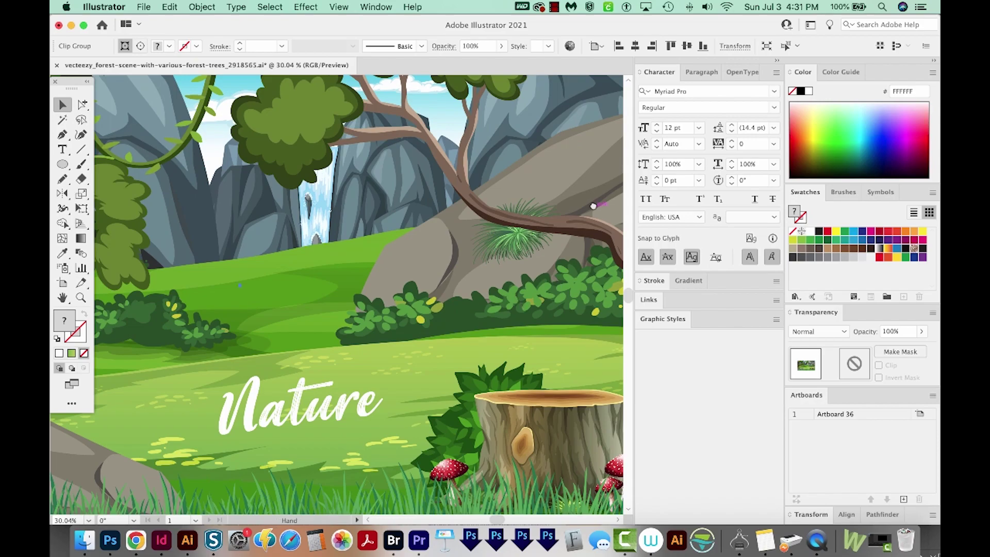
pyautogui.moveTo(593, 205); pyautogui.dragTo(418, 271)
pyautogui.moveTo(296, 300); pyautogui.dragTo(413, 237)
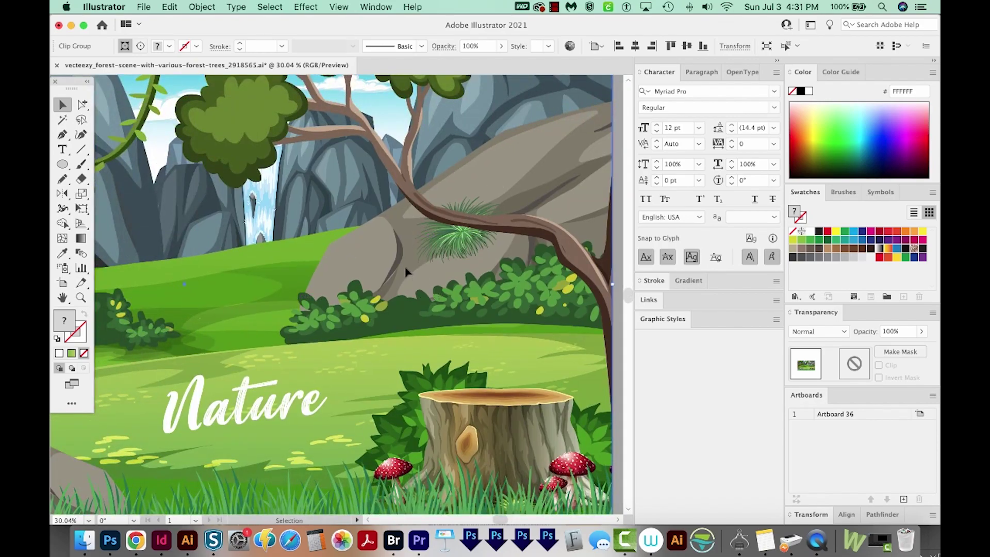
pyautogui.press('shift+super+a')
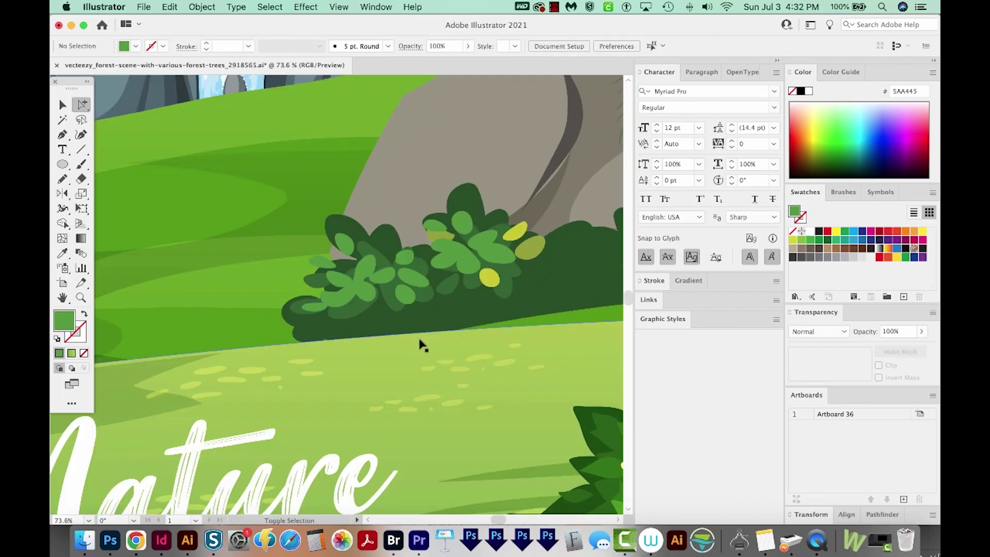
pyautogui.press('v')
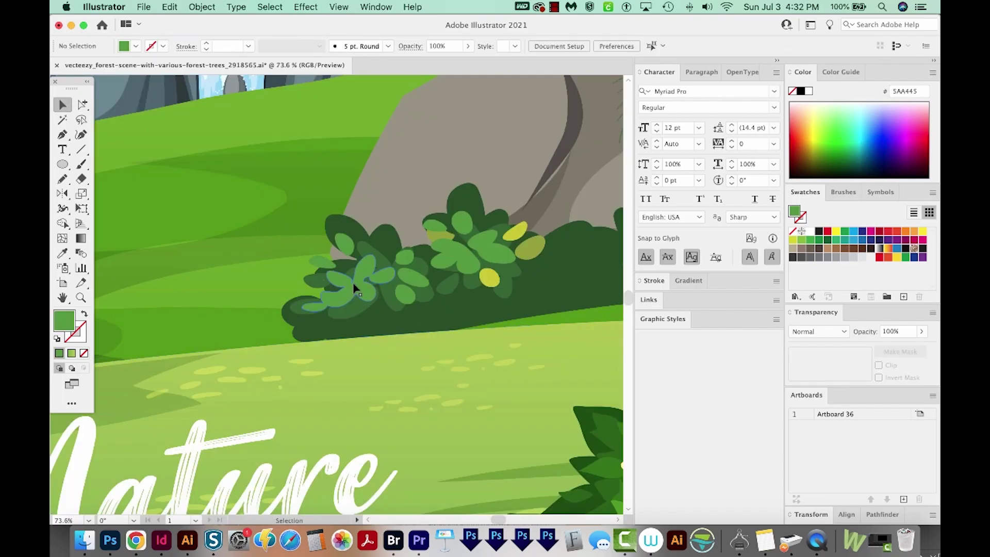
pyautogui.click(365, 285)
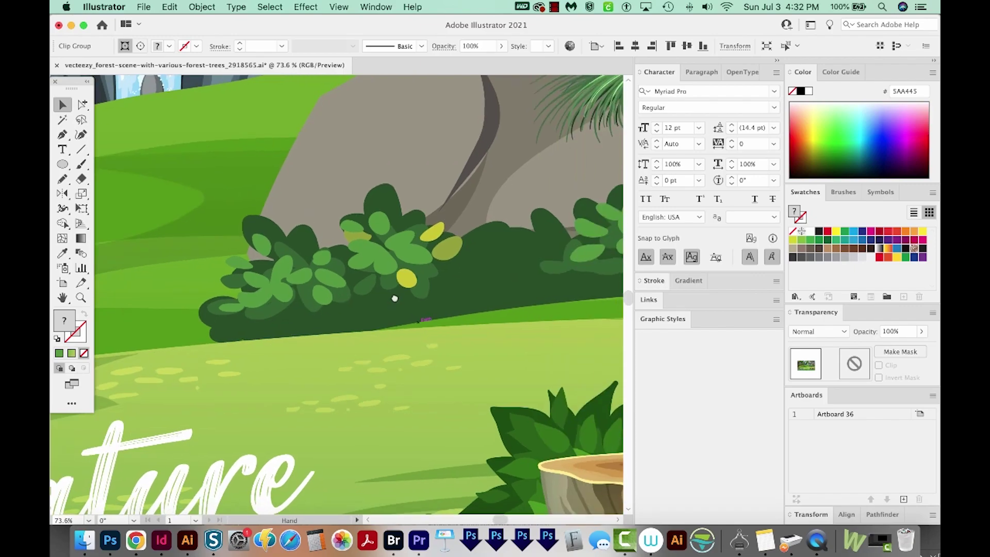
pyautogui.moveTo(395, 298); pyautogui.dragTo(398, 303)
# - In outline view, select the leaves and dark base of the bush beside the rock with Group Selection
pyautogui.hotkey('ctrl', 'y')
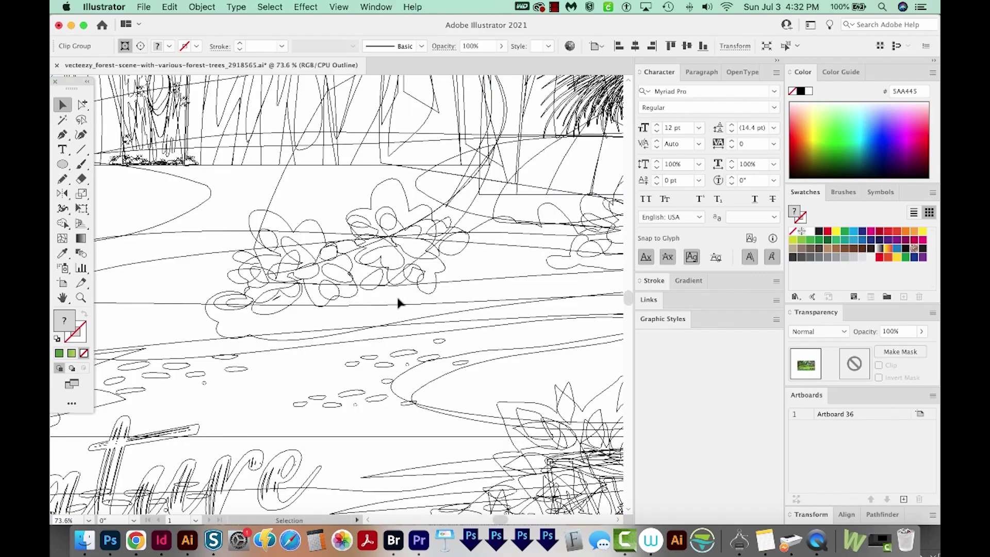
pyautogui.press('a')
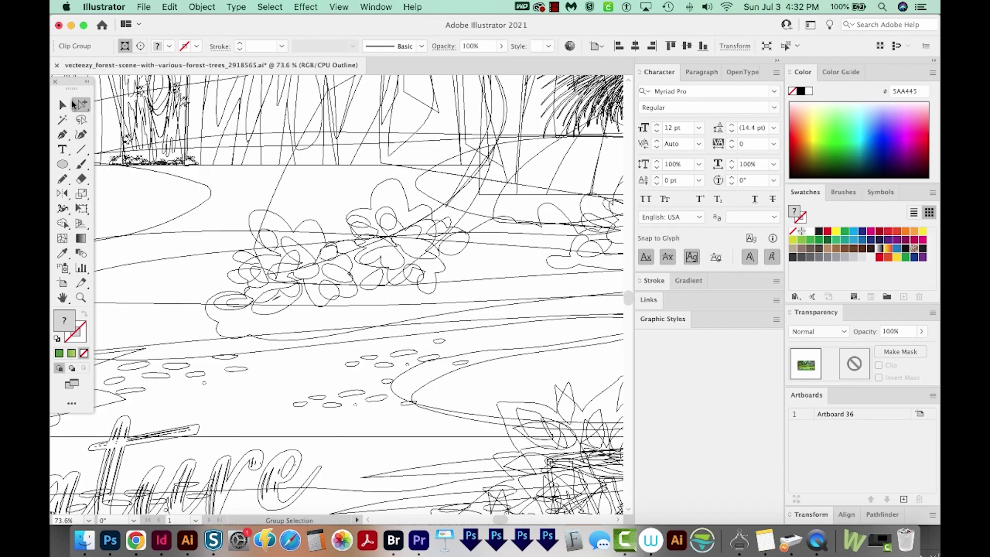
pyautogui.moveTo(116, 187); pyautogui.dragTo(192, 399)
pyautogui.click(192, 399)
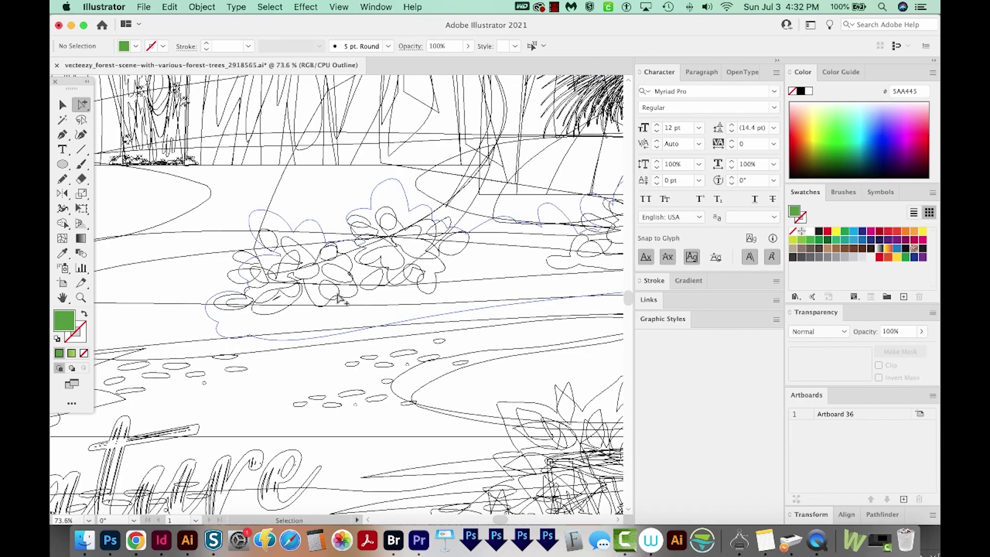
pyautogui.press('q')
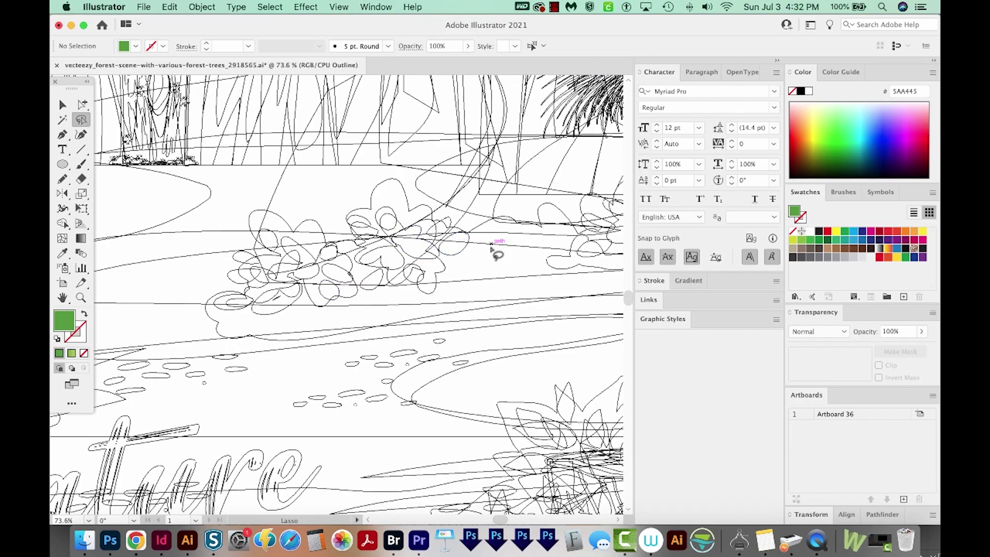
pyautogui.moveTo(439, 145)
pyautogui.mouseDown()
pyautogui.moveTo(547, 227)
pyautogui.moveTo(562, 193)
pyautogui.moveTo(548, 219)
pyautogui.mouseUp()
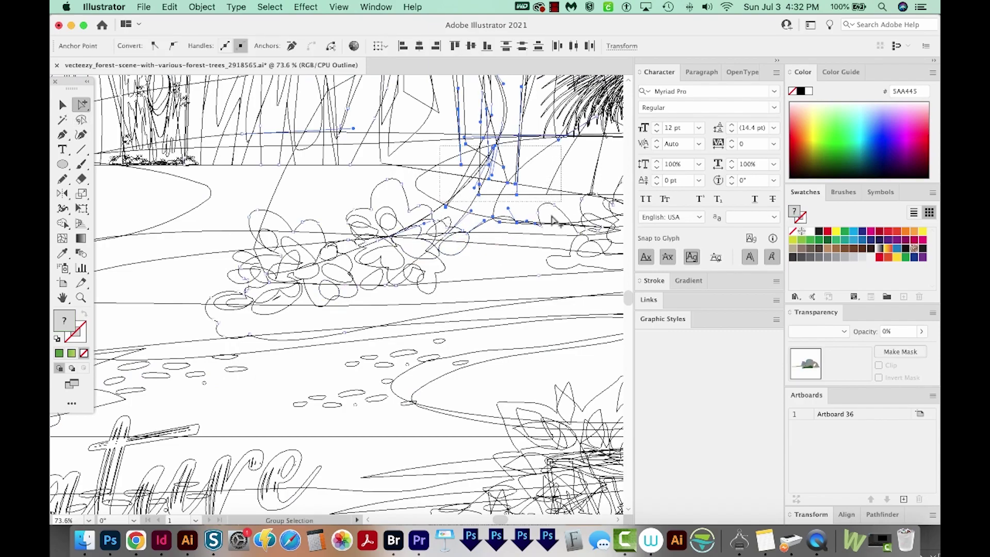
pyautogui.keyDown('shift'); pyautogui.click(401, 184); pyautogui.keyUp('shift')
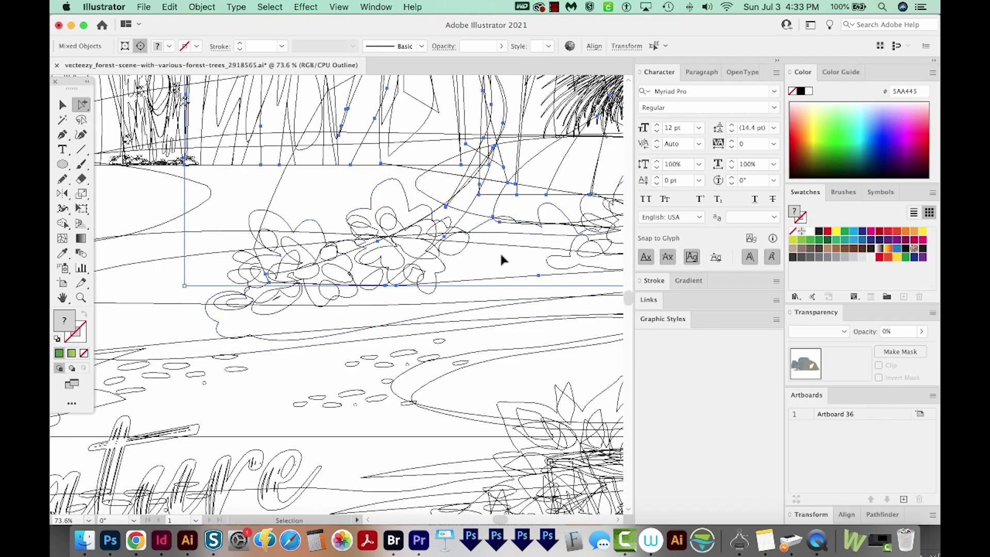
pyautogui.click(505, 234)
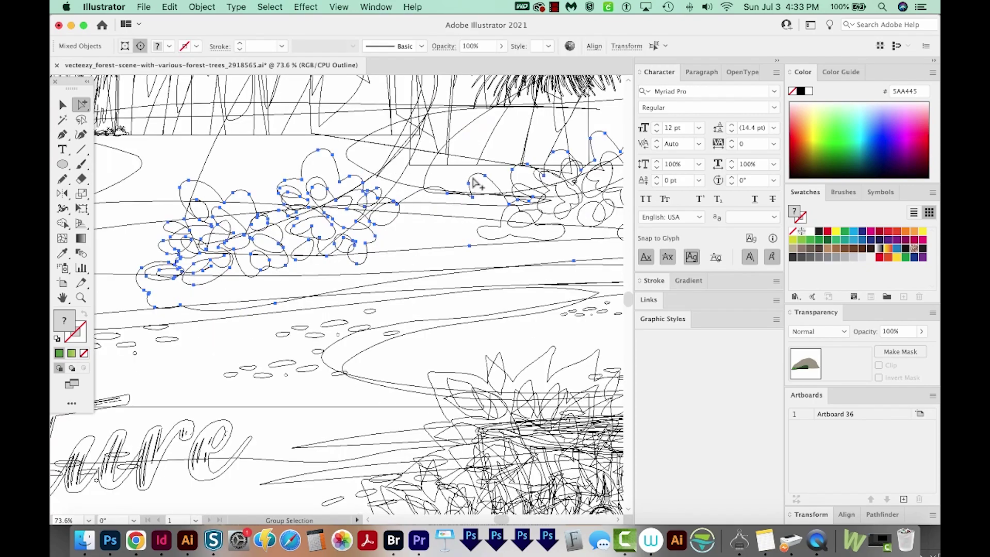
# - Remove the bush's dark base and the rock from the selection, shift only the leaves right across the base, and return to preview
pyautogui.press('v')
pyautogui.keyDown('shift'); pyautogui.click(148, 290); pyautogui.keyUp('shift')
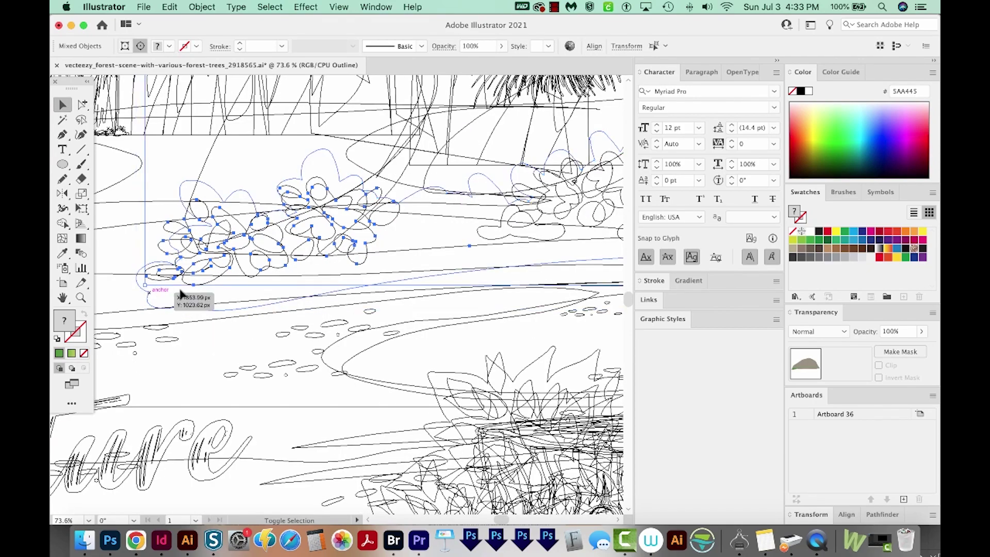
pyautogui.moveTo(290, 205); pyautogui.dragTo(315, 335)
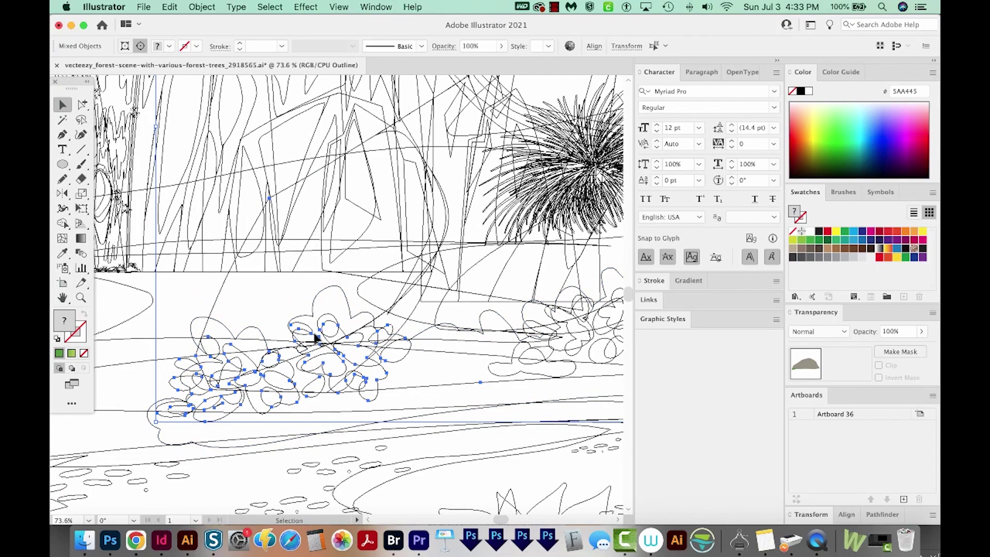
pyautogui.press('super+minus')
pyautogui.moveTo(295, 199); pyautogui.dragTo(345, 196)
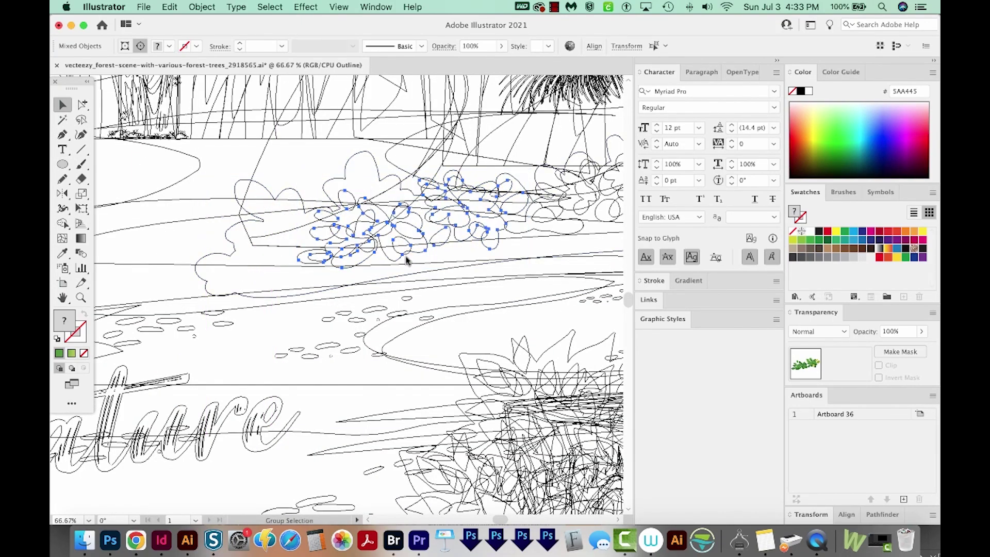
pyautogui.press('super+y')
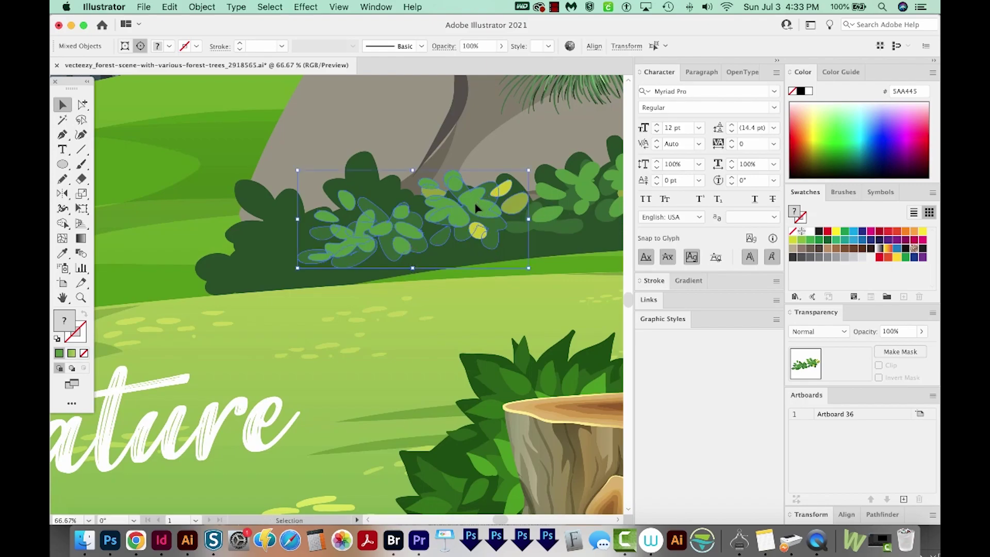
pyautogui.moveTo(479, 205); pyautogui.dragTo(471, 213)
# - Select the bush's dark base with Group Selection and redraw its left outline closely around the leaves with the Pencil tool, undoing the first attempt
pyautogui.press('a')
pyautogui.click(371, 211)
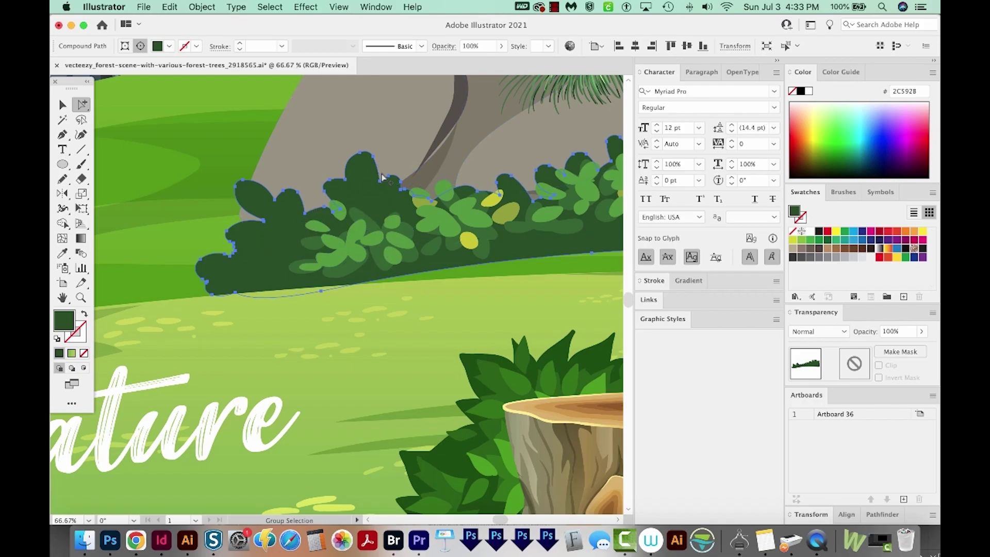
pyautogui.press('n')
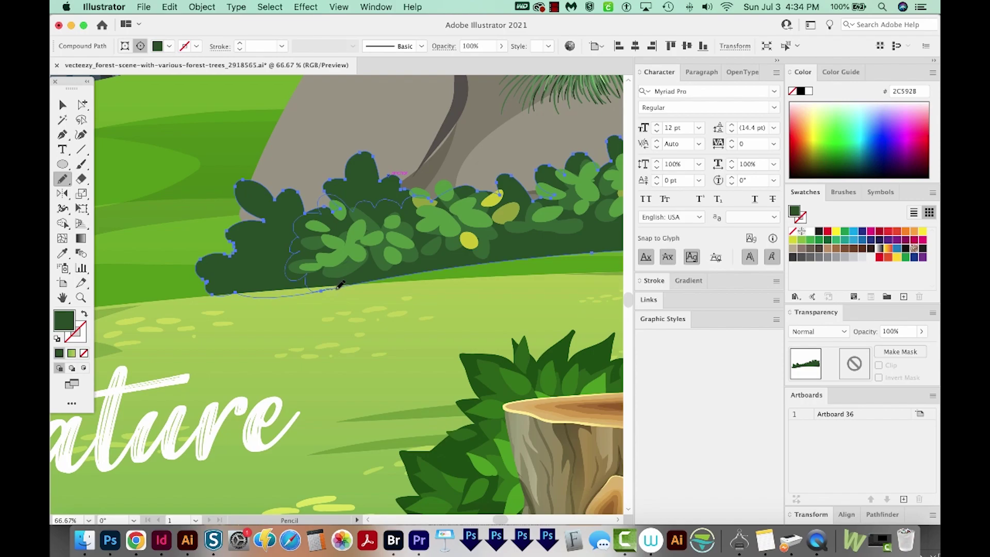
pyautogui.moveTo(364, 280); pyautogui.dragTo(365, 279)
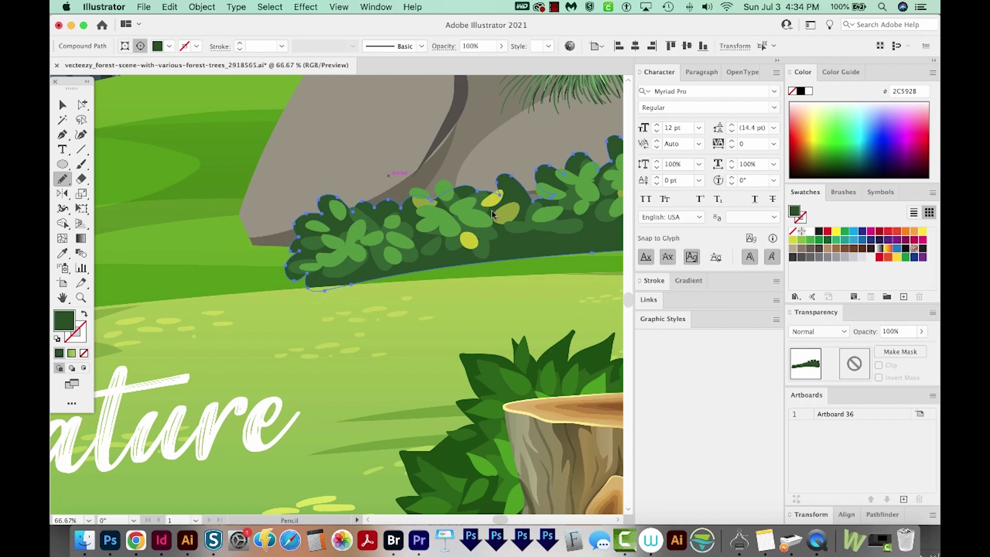
pyautogui.press('super+z')
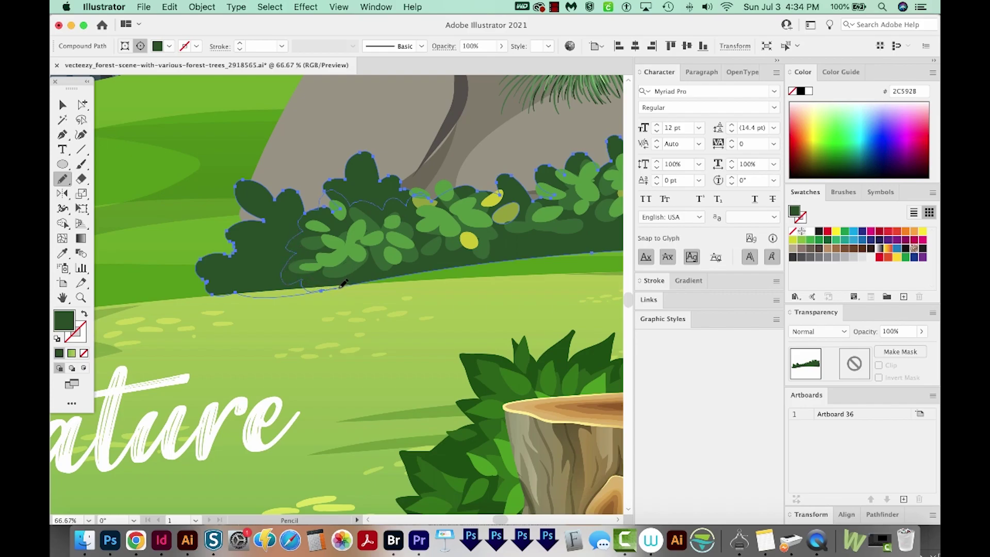
pyautogui.moveTo(375, 277); pyautogui.dragTo(378, 275)
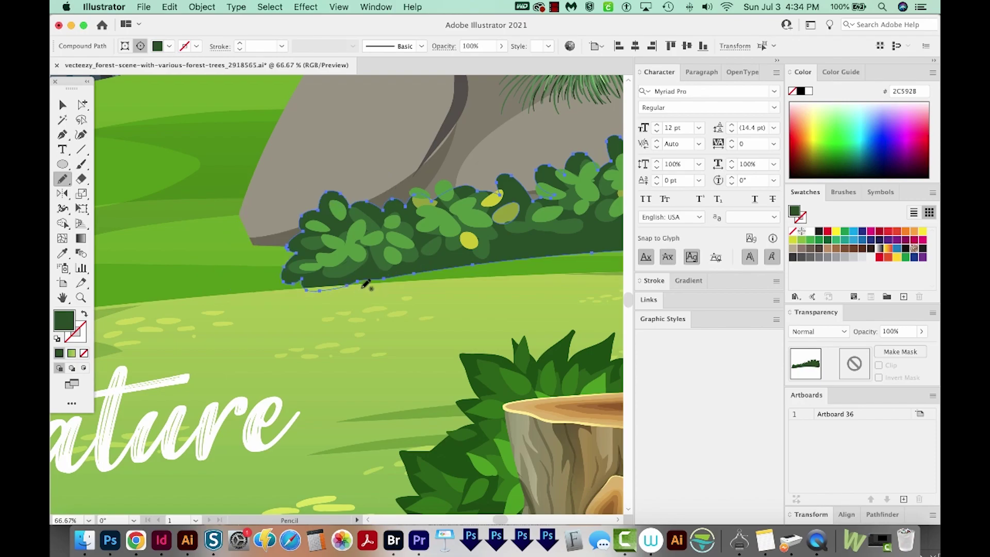
# - Refine the dark base's lower edge with the Pencil tool and review the Pencil Tool Options, accepting them as they are
pyautogui.moveTo(338, 285)
pyautogui.mouseDown()
pyautogui.moveTo(408, 276)
pyautogui.moveTo(304, 289)
pyautogui.mouseUp()
pyautogui.moveTo(387, 269); pyautogui.dragTo(470, 266)
pyautogui.doubleClick(62, 180)
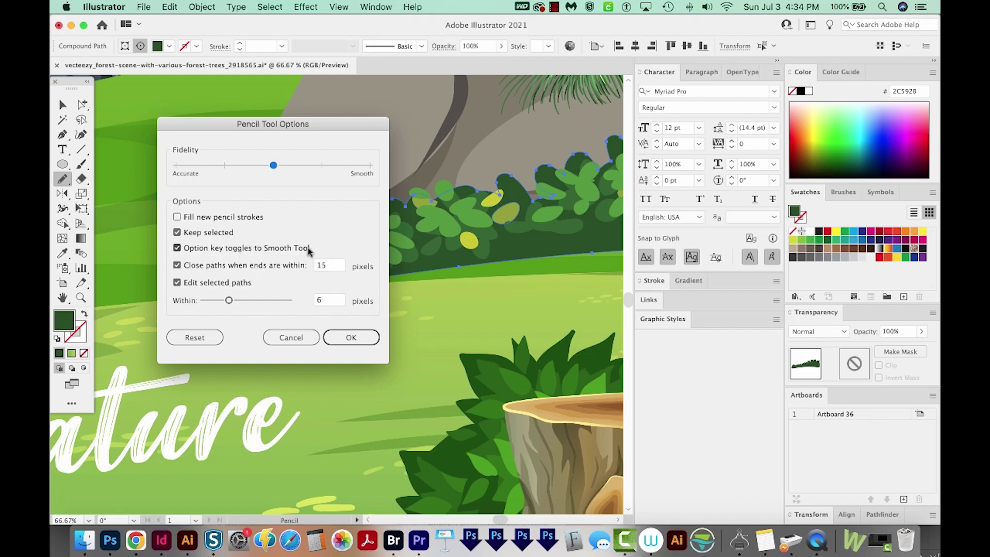
pyautogui.click(361, 334)
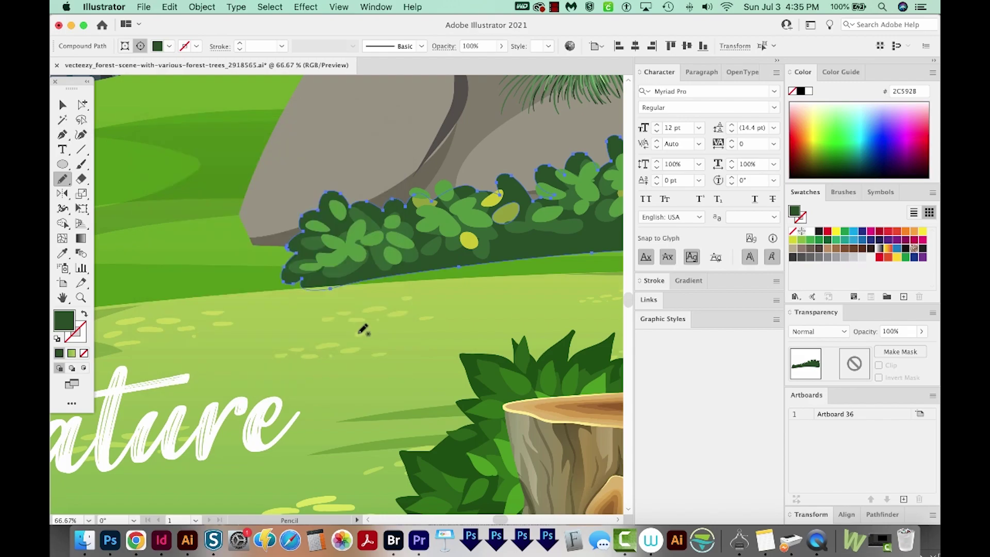
# - Activate the Lasso tool, focus on the red mushroom beside the stump's left edge and show the artwork in outline view
pyautogui.moveTo(485, 282)
pyautogui.mouseDown()
pyautogui.moveTo(431, 283)
pyautogui.moveTo(398, 320)
pyautogui.moveTo(498, 318)
pyautogui.mouseUp()
pyautogui.click(81, 121)
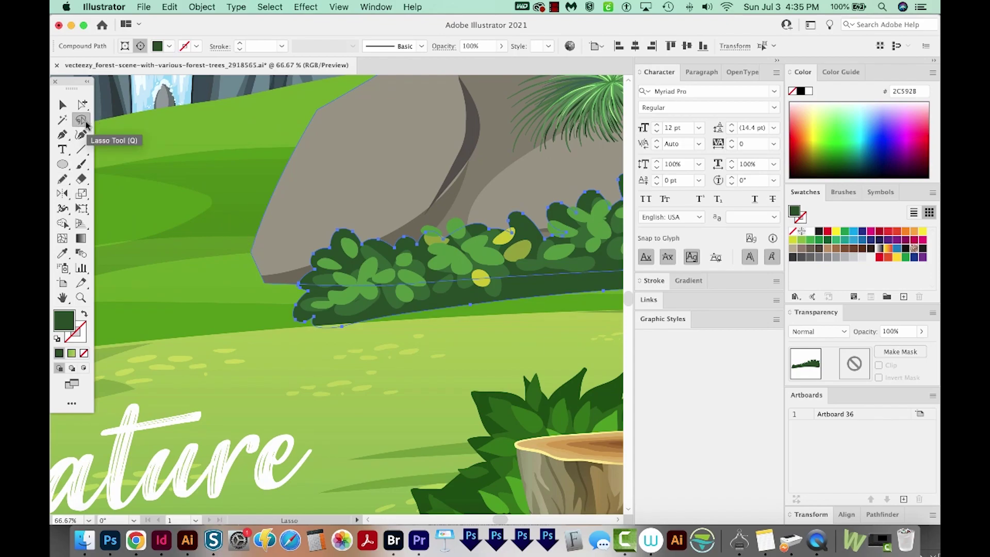
pyautogui.moveTo(296, 375); pyautogui.dragTo(275, 291)
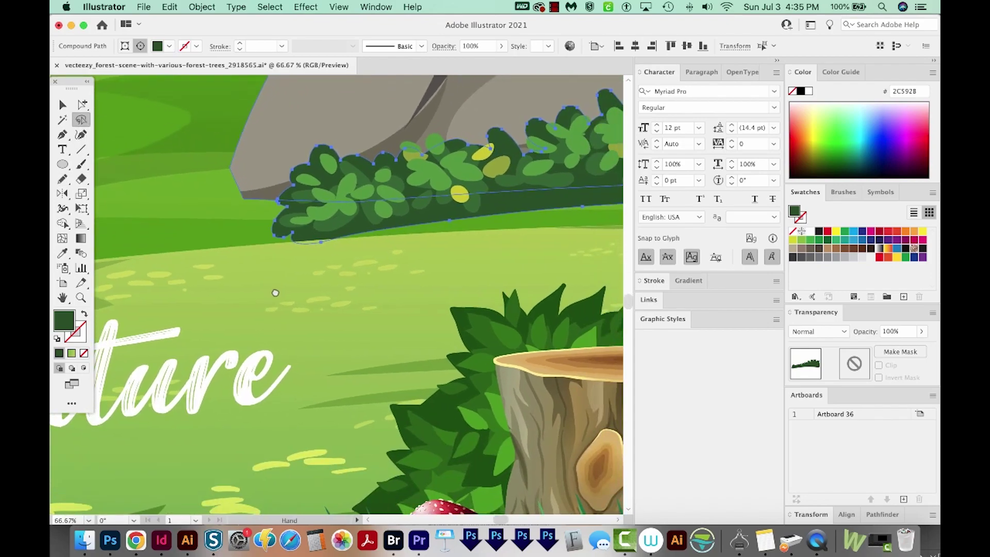
pyautogui.moveTo(377, 314); pyautogui.dragTo(286, 512)
pyautogui.press('super+minus')
pyautogui.press('super+minus')
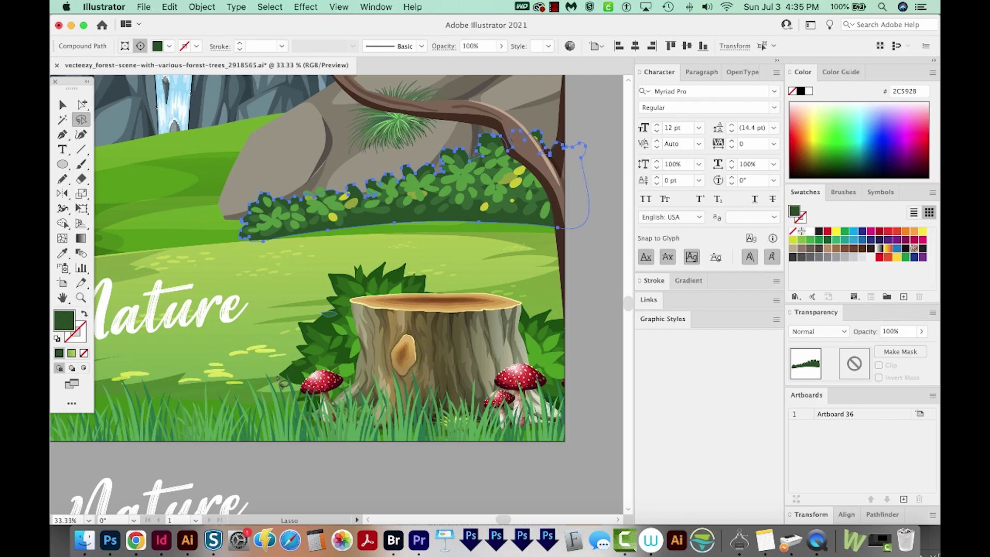
pyautogui.press('z')
pyautogui.moveTo(244, 332); pyautogui.dragTo(410, 435)
pyautogui.moveTo(302, 364); pyautogui.dragTo(326, 353)
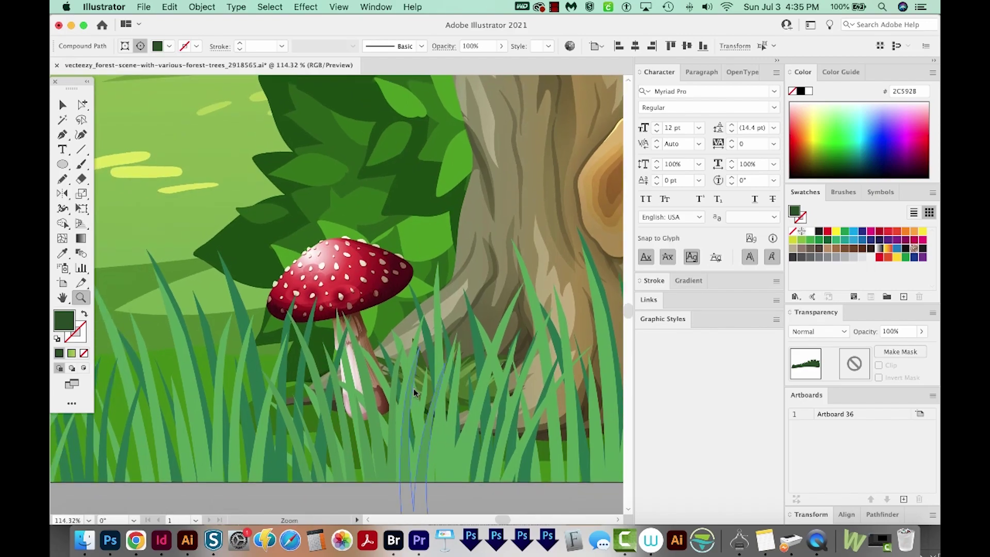
pyautogui.press('super+y')
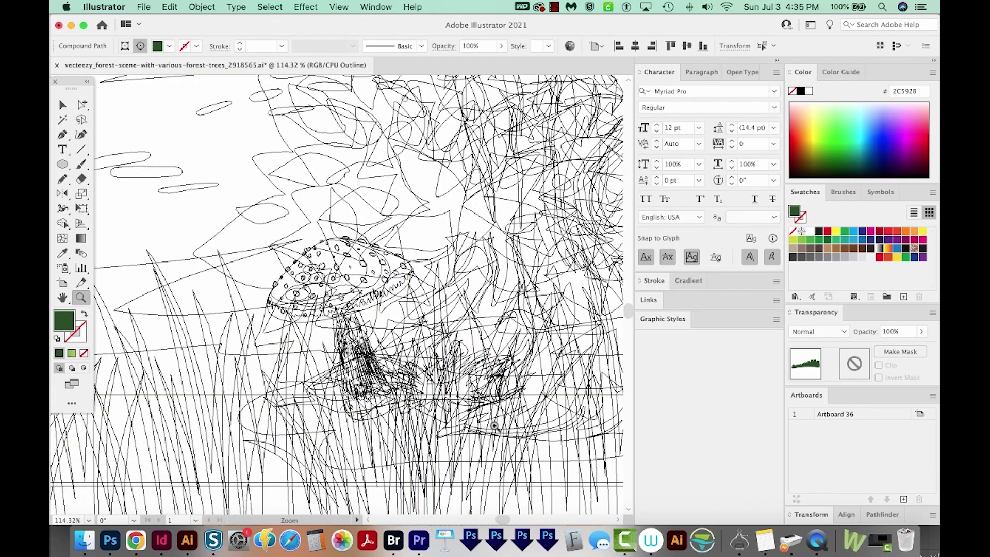
# - Use Group Selection to select and hide the grass, leaf and stump paths overlapping the mushroom
pyautogui.press('a')
pyautogui.click(441, 442)
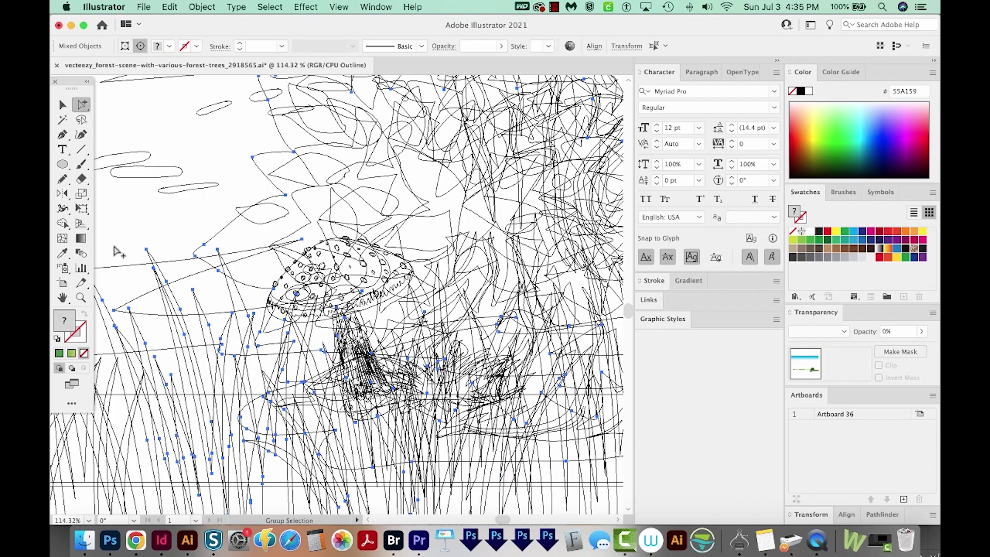
pyautogui.click(174, 222)
pyautogui.moveTo(159, 223); pyautogui.dragTo(260, 469)
pyautogui.press('Delete')
pyautogui.moveTo(214, 180)
pyautogui.mouseDown()
pyautogui.moveTo(437, 186)
pyautogui.moveTo(533, 208)
pyautogui.mouseUp()
pyautogui.press('Delete')
pyautogui.moveTo(438, 228)
pyautogui.mouseDown()
pyautogui.moveTo(557, 440)
pyautogui.moveTo(204, 484)
pyautogui.mouseUp()
pyautogui.press('Delete')
pyautogui.press('Delete')
pyautogui.press('Delete')
# - Hide the remaining leaf paths around the mushroom's cap, check the isolated mushroom in preview and return to outline view
pyautogui.moveTo(443, 299); pyautogui.dragTo(415, 286)
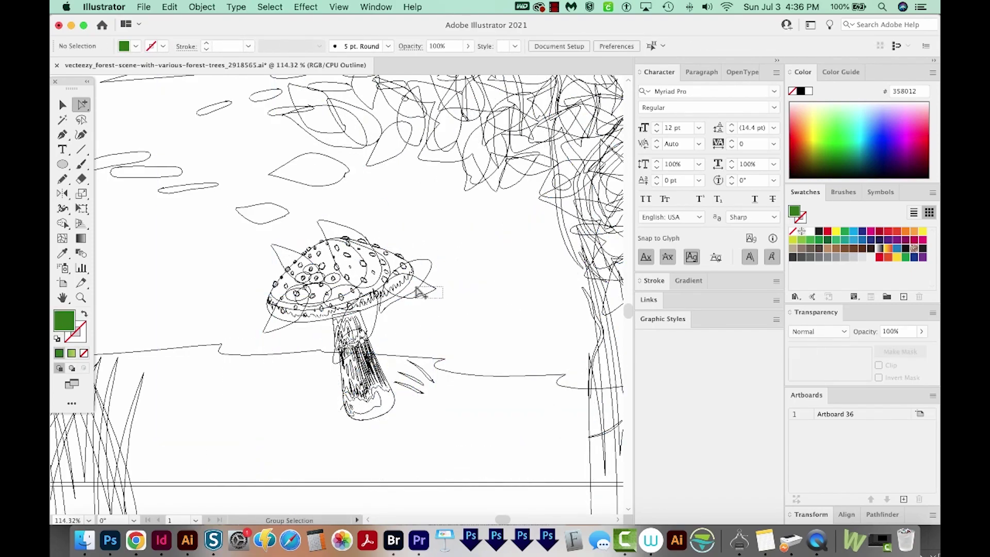
pyautogui.press('Delete')
pyautogui.press('Delete')
pyautogui.moveTo(335, 213); pyautogui.dragTo(283, 258)
pyautogui.press('Delete')
pyautogui.moveTo(258, 338); pyautogui.dragTo(275, 323)
pyautogui.press('Delete')
pyautogui.hotkey('ctrl', 'y')
pyautogui.hotkey('ctrl', 'y')
pyautogui.hotkey('ctrl', 'y')
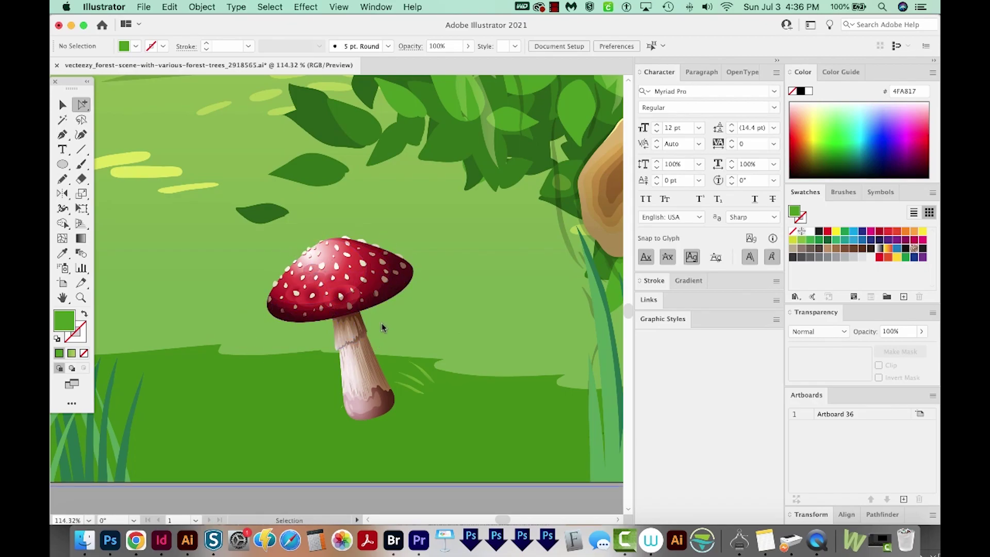
pyautogui.press('super+y')
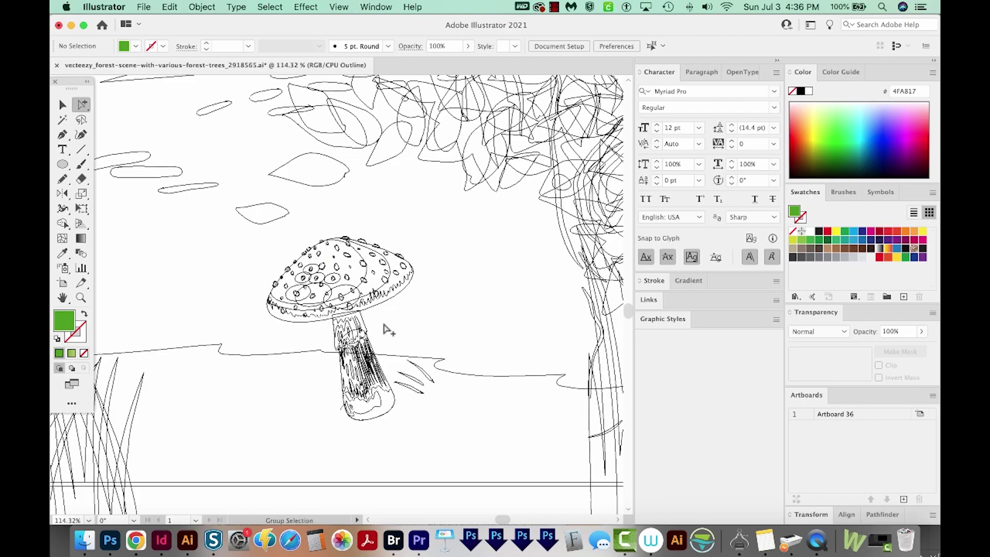
# - Lasso the anchor points of the mushroom's cap and upper stem and move them up and left with Direct Selection, stretching the stem
pyautogui.press('q')
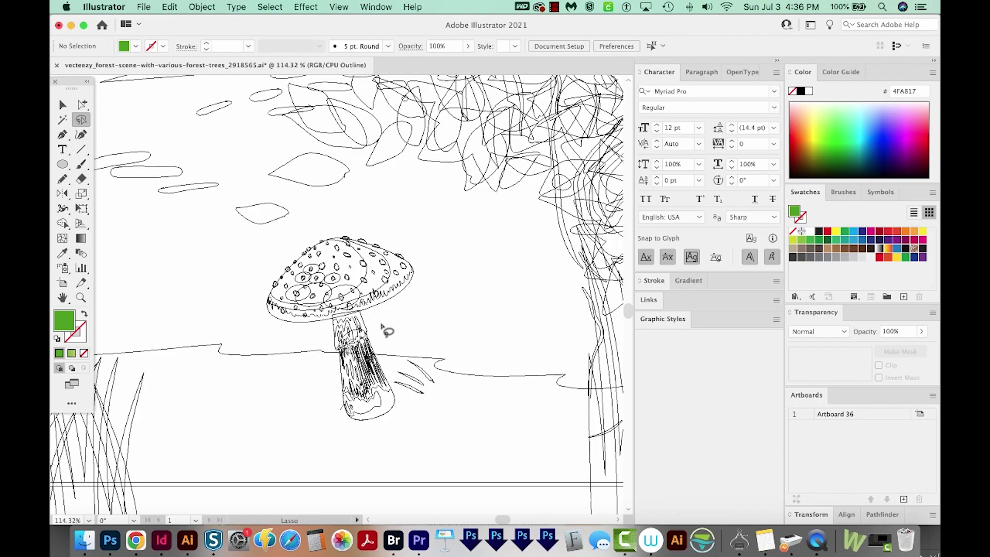
pyautogui.moveTo(382, 324)
pyautogui.mouseDown()
pyautogui.moveTo(419, 295)
pyautogui.moveTo(434, 249)
pyautogui.moveTo(418, 214)
pyautogui.moveTo(359, 215)
pyautogui.moveTo(253, 270)
pyautogui.moveTo(241, 304)
pyautogui.moveTo(254, 325)
pyautogui.moveTo(289, 342)
pyautogui.moveTo(378, 325)
pyautogui.mouseUp()
pyautogui.press('space')
pyautogui.moveTo(292, 280); pyautogui.dragTo(356, 316)
pyautogui.press('a')
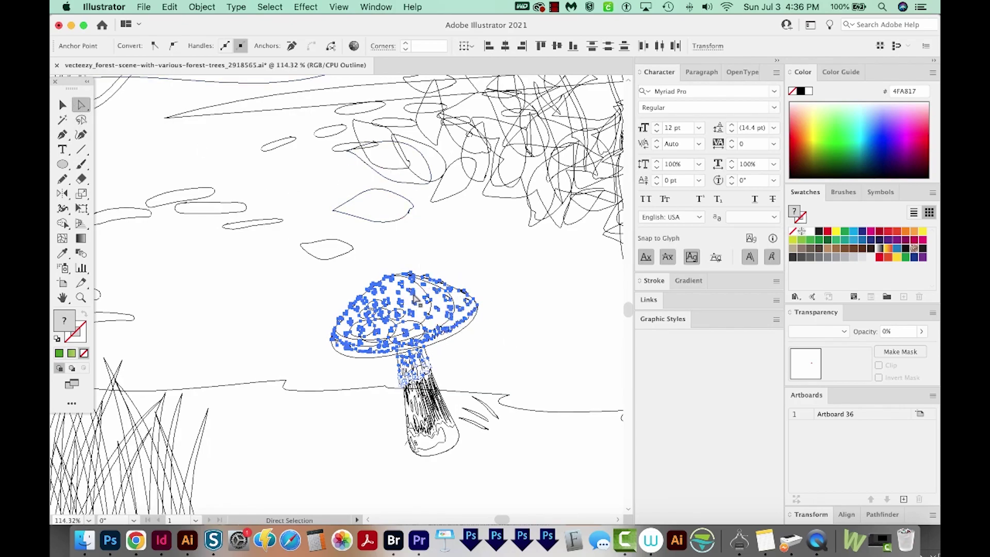
pyautogui.moveTo(416, 298); pyautogui.dragTo(386, 195)
# - Select the highlight shape beside the stretched stem with Group Selection and compare the mushroom in preview and outline views
pyautogui.click(375, 364)
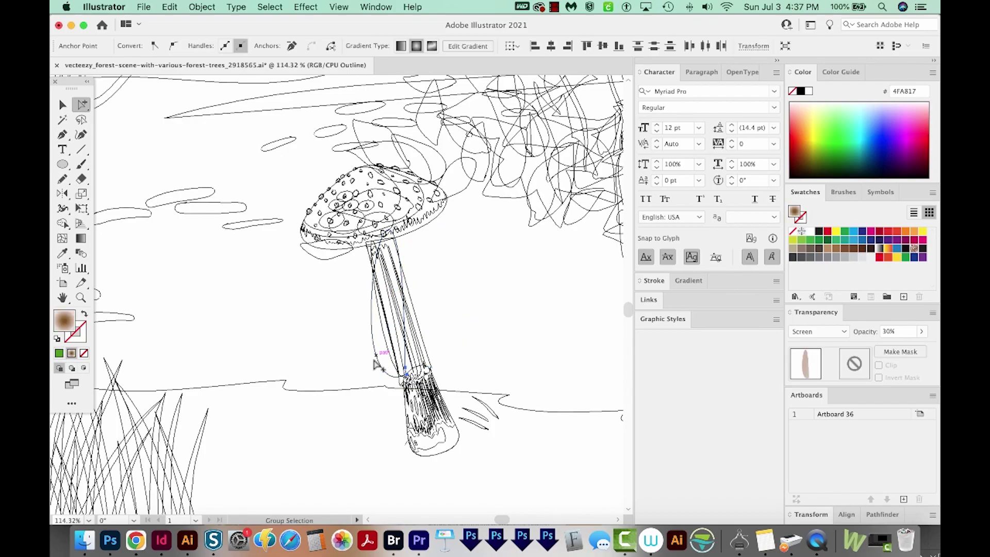
pyautogui.press('super+y')
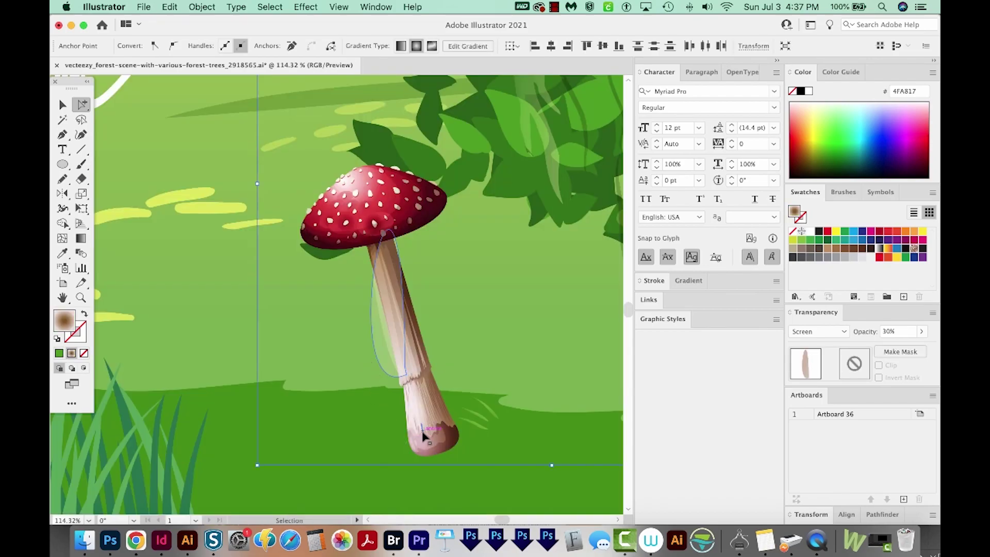
pyautogui.press('super+y')
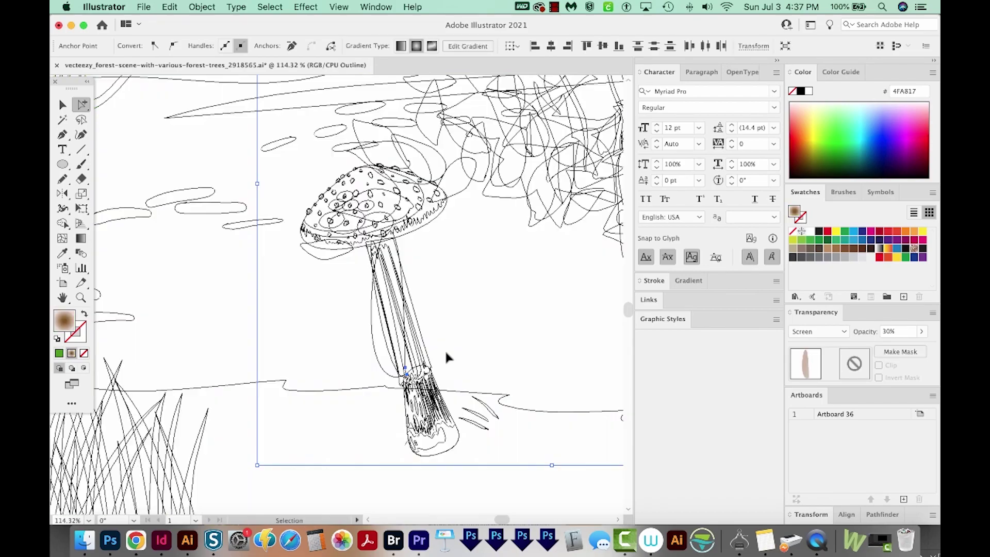
pyautogui.press('super+y')
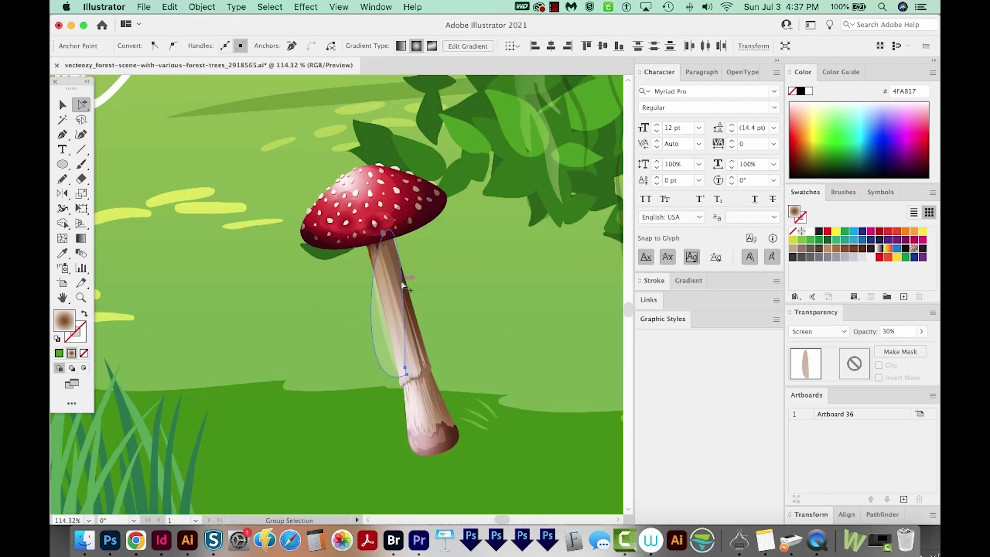
# - Show all hidden objects to bring the grass, leaves and stump back around the mushroom
pyautogui.click(201, 7)
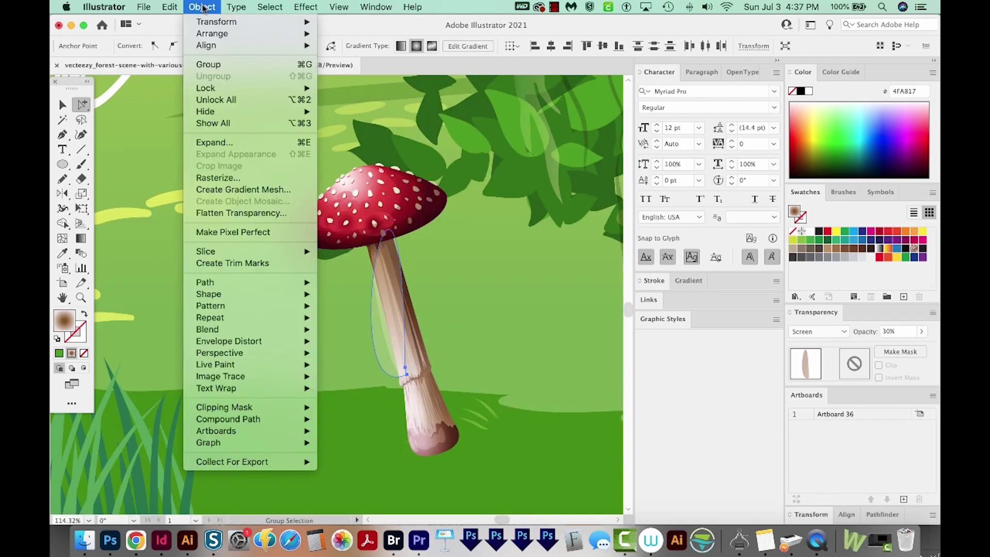
pyautogui.click(230, 124)
pyautogui.press('super+minus')
pyautogui.press('super+minus')
pyautogui.press('super+minus')
pyautogui.press('super+minus')
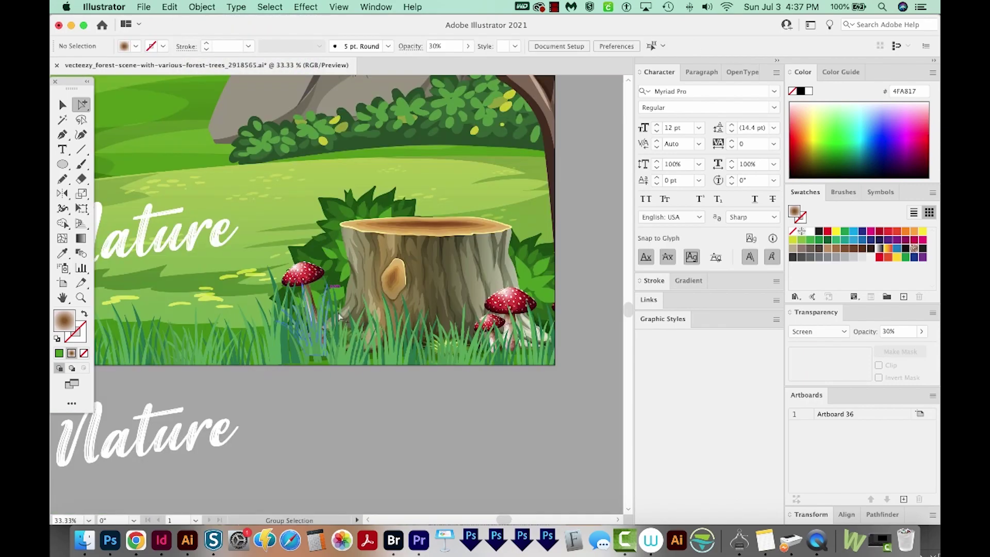
pyautogui.moveTo(369, 246); pyautogui.dragTo(500, 378)
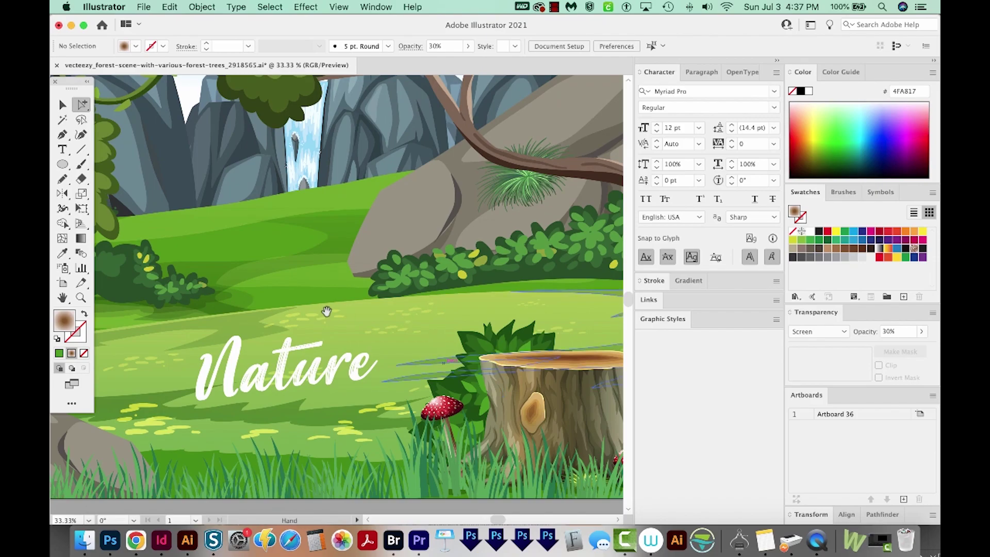
# - Select all similarly filled green shapes by sampling the light foliage of the left tree with the Magic Wand tool
pyautogui.hscroll(-5, 330, 309)
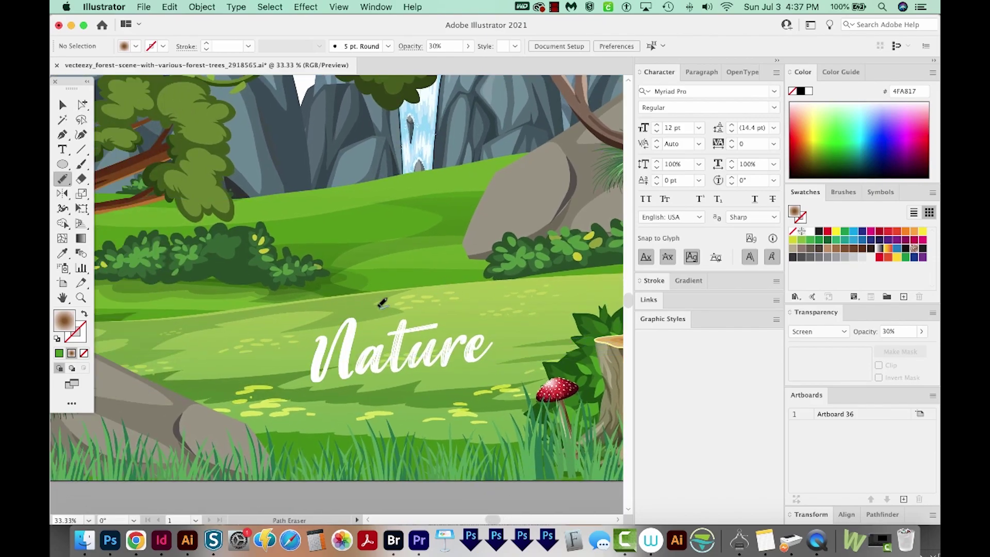
pyautogui.press('y')
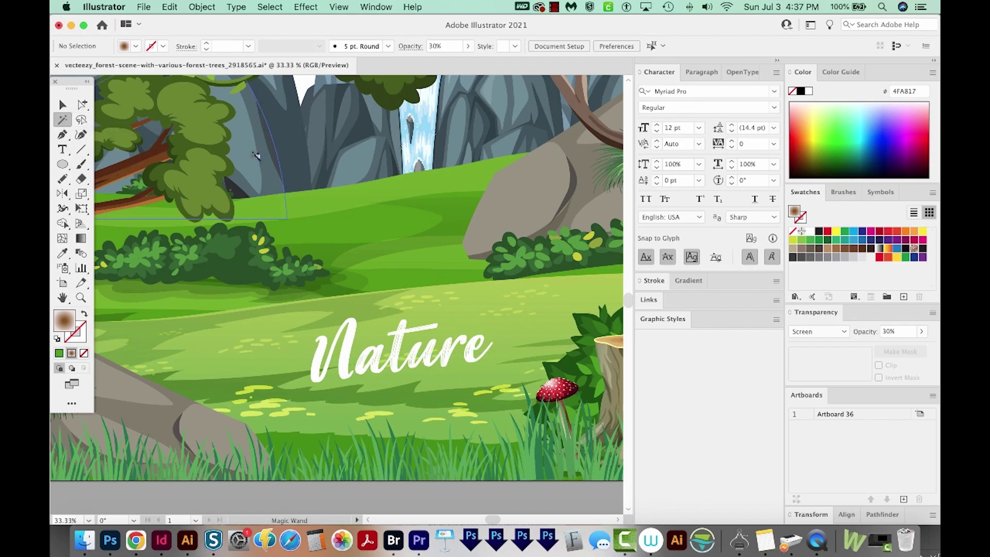
pyautogui.press('space')
pyautogui.moveTo(295, 187); pyautogui.dragTo(317, 210)
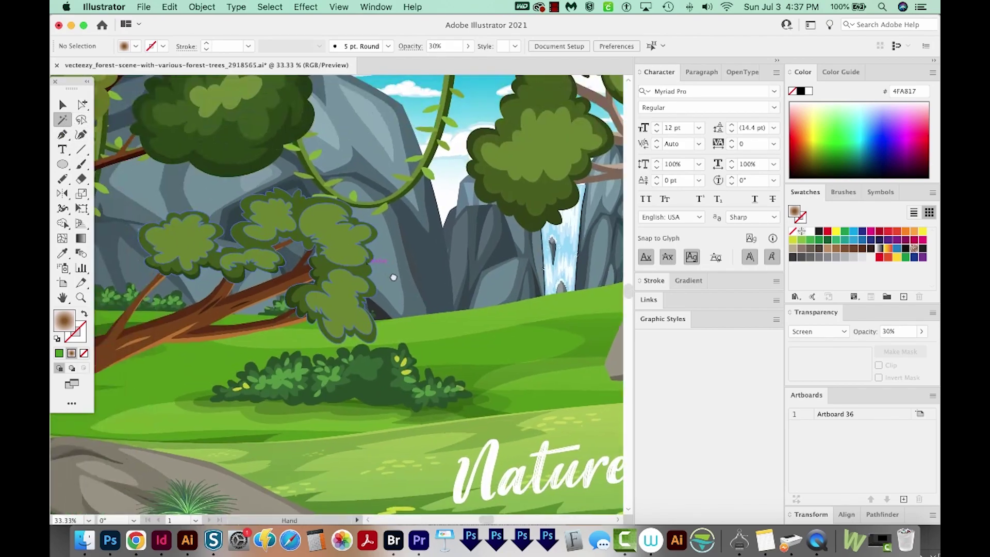
pyautogui.moveTo(394, 277); pyautogui.dragTo(427, 310)
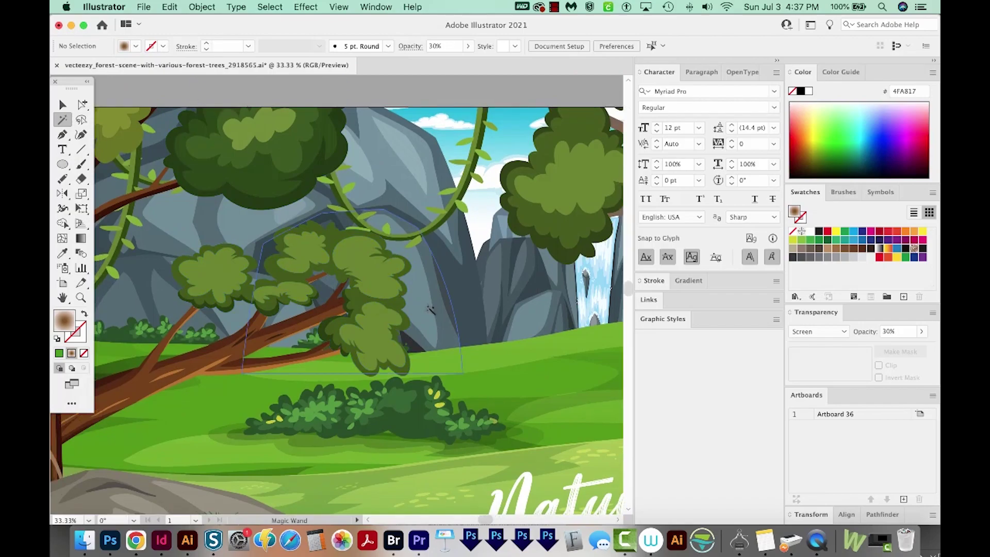
pyautogui.click(369, 268)
pyautogui.hscroll(4, 407, 276)
pyautogui.scroll(2, 407, 276)
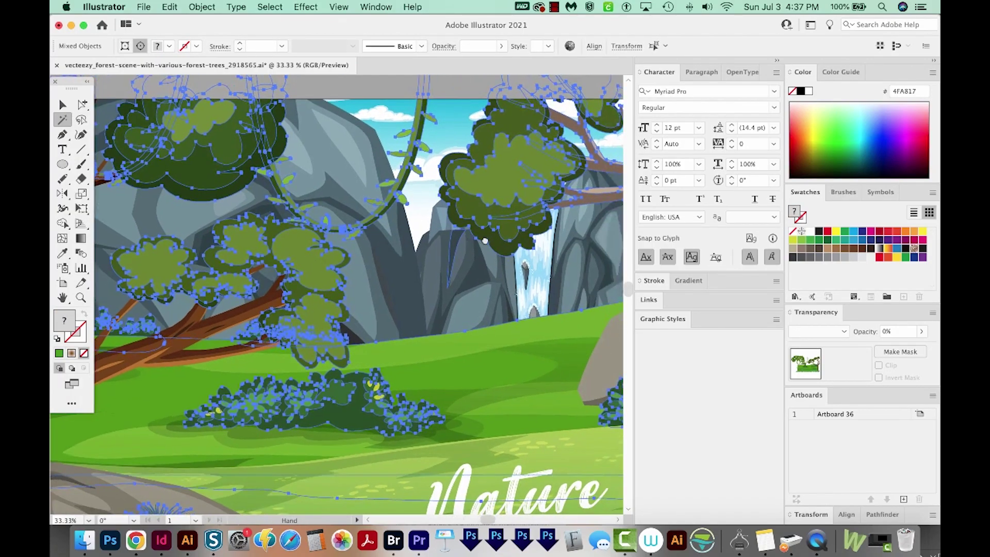
pyautogui.scroll(-2, 413, 258)
pyautogui.hscroll(-4, 413, 258)
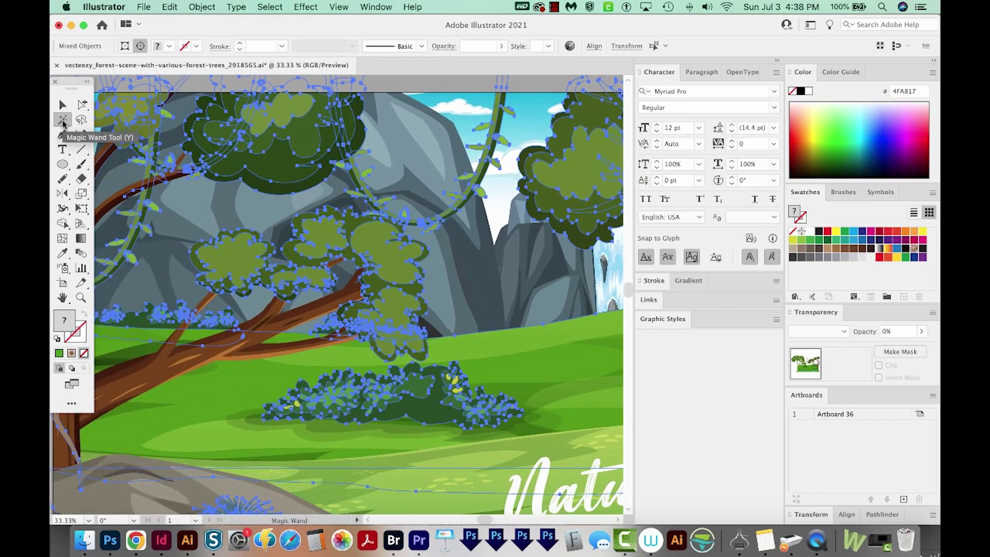
# - Set the Magic Wand's fill color tolerance to 20 and close its options
pyautogui.doubleClick(63, 121)
pyautogui.moveTo(183, 309); pyautogui.dragTo(234, 207)
pyautogui.doubleClick(279, 238)
pyautogui.write('32')
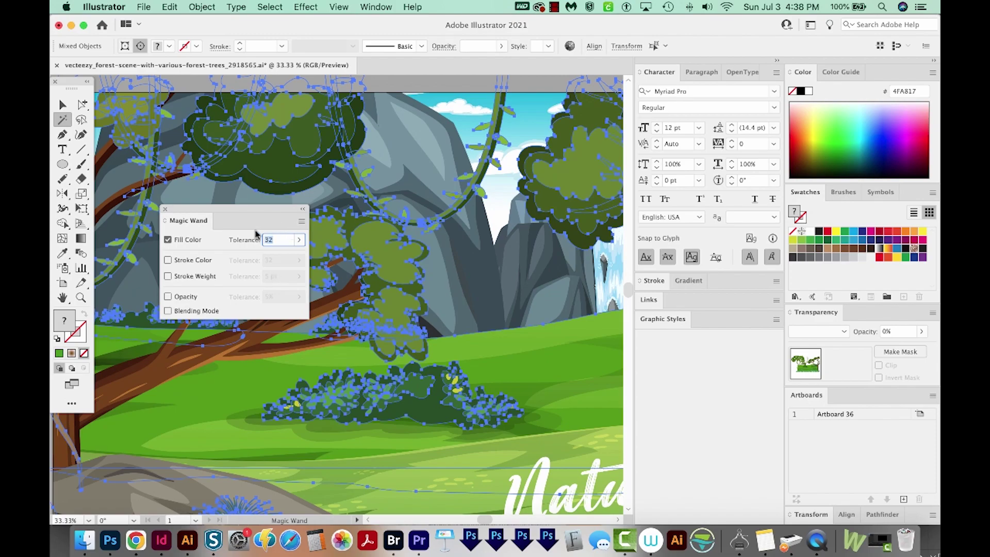
pyautogui.moveTo(223, 235); pyautogui.dragTo(223, 244)
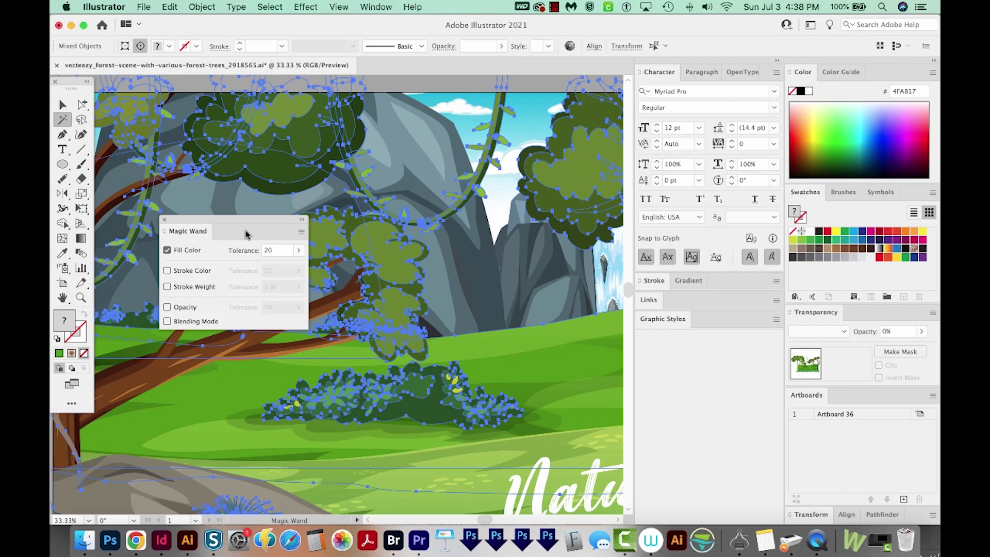
pyautogui.moveTo(246, 235); pyautogui.dragTo(230, 275)
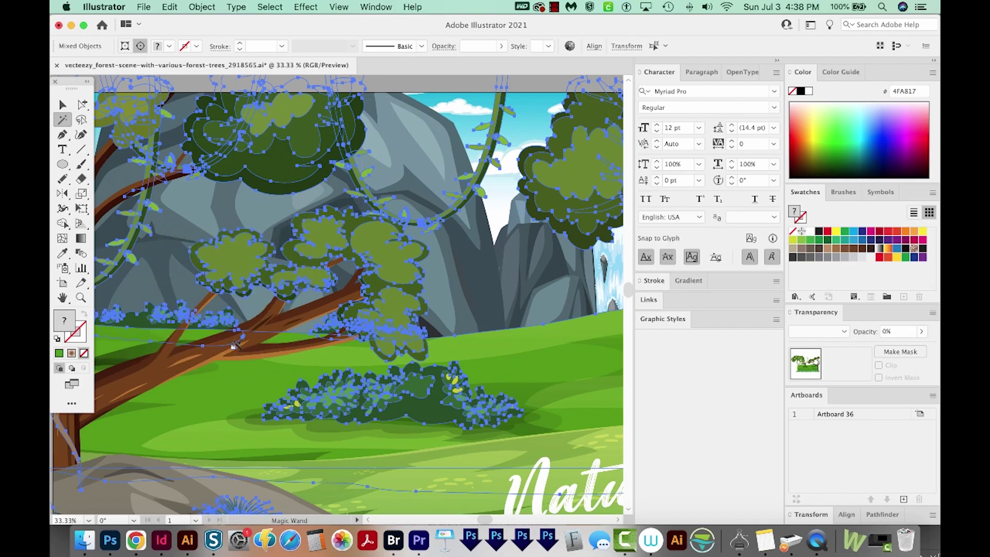
# - Clear the selection, sample the left tree's light foliage again with the Magic Wand and inspect which green shapes are selected
pyautogui.press('super+shift+a')
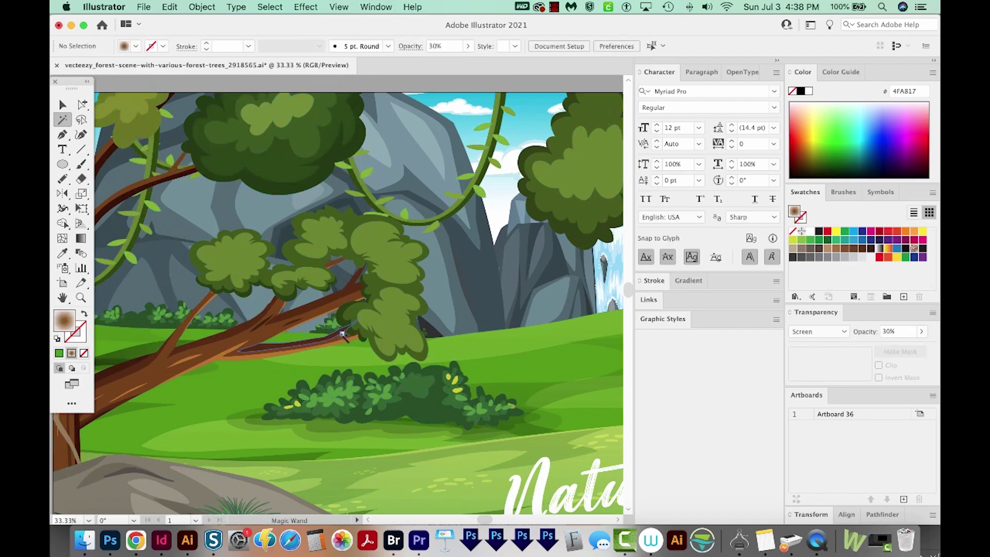
pyautogui.click(394, 264)
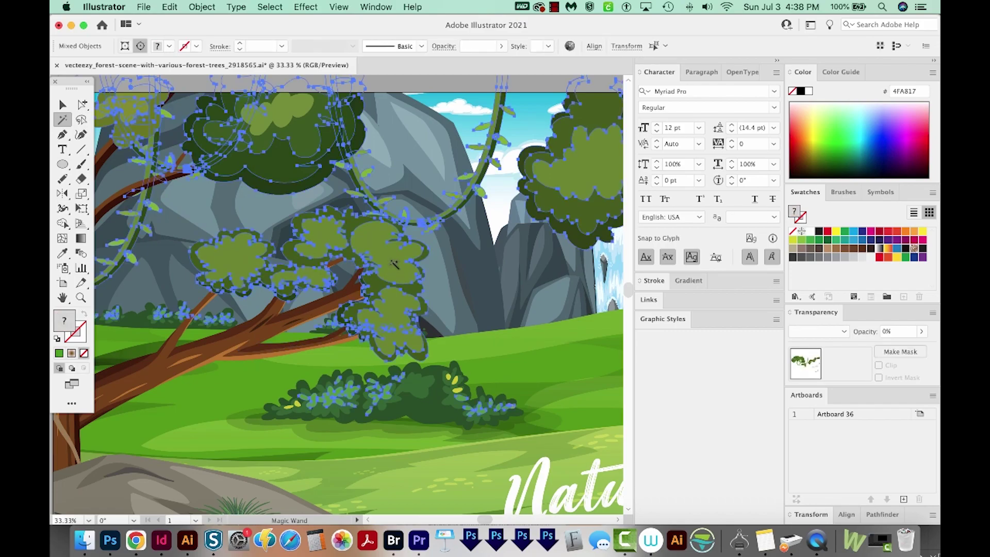
pyautogui.moveTo(541, 270); pyautogui.dragTo(523, 287)
pyautogui.press('super+minus')
pyautogui.press('super+minus')
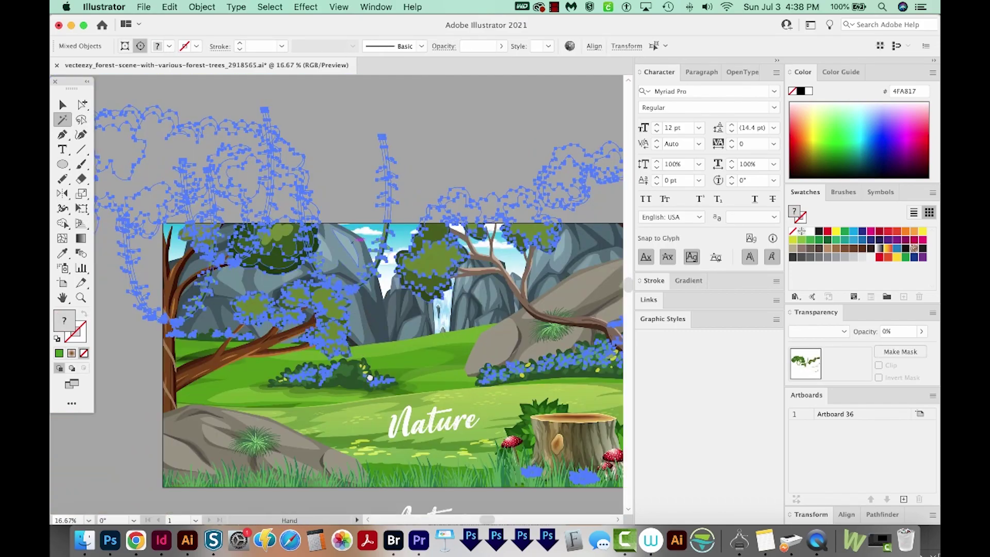
pyautogui.moveTo(379, 293); pyautogui.dragTo(406, 278)
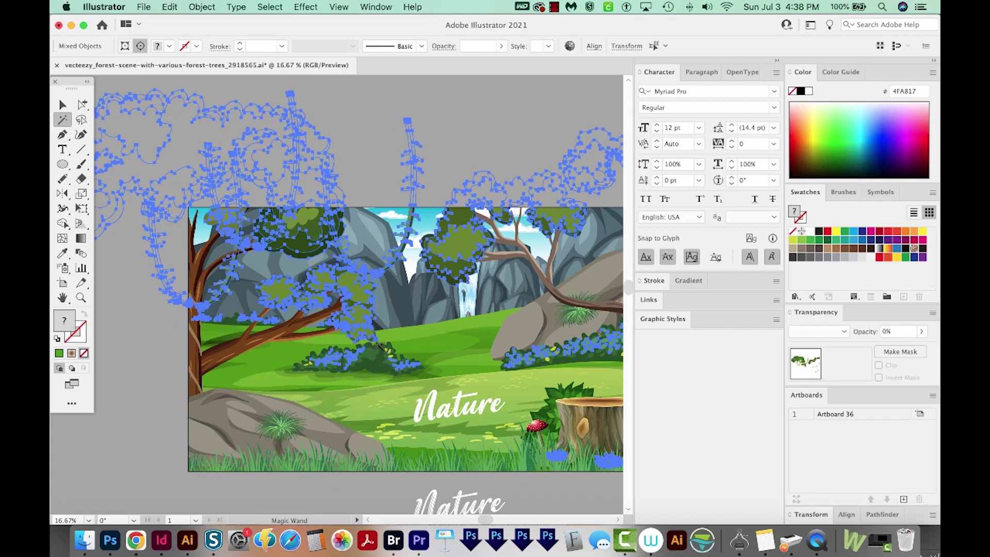
pyautogui.press('z')
pyautogui.press('super+plus')
pyautogui.press('super+plus')
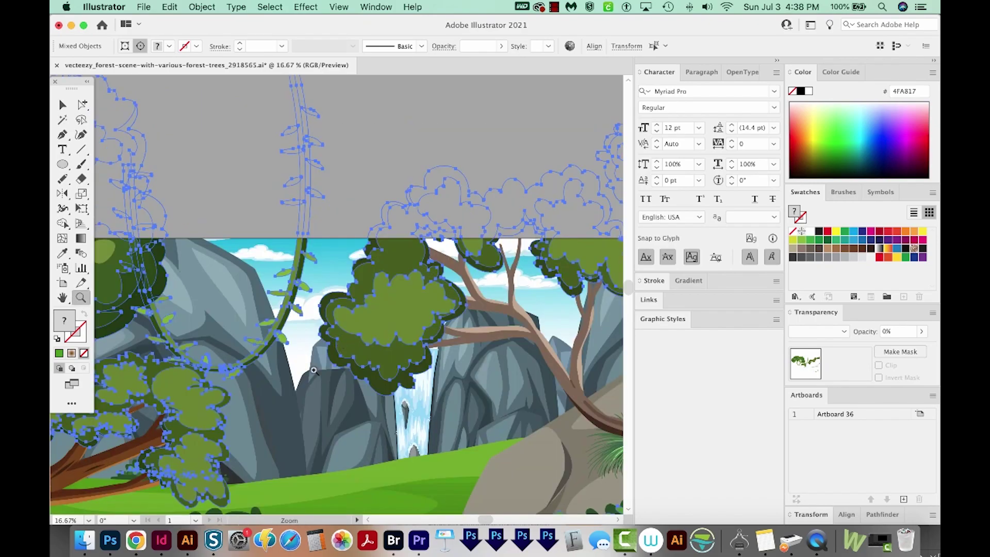
pyautogui.moveTo(243, 443); pyautogui.dragTo(367, 315)
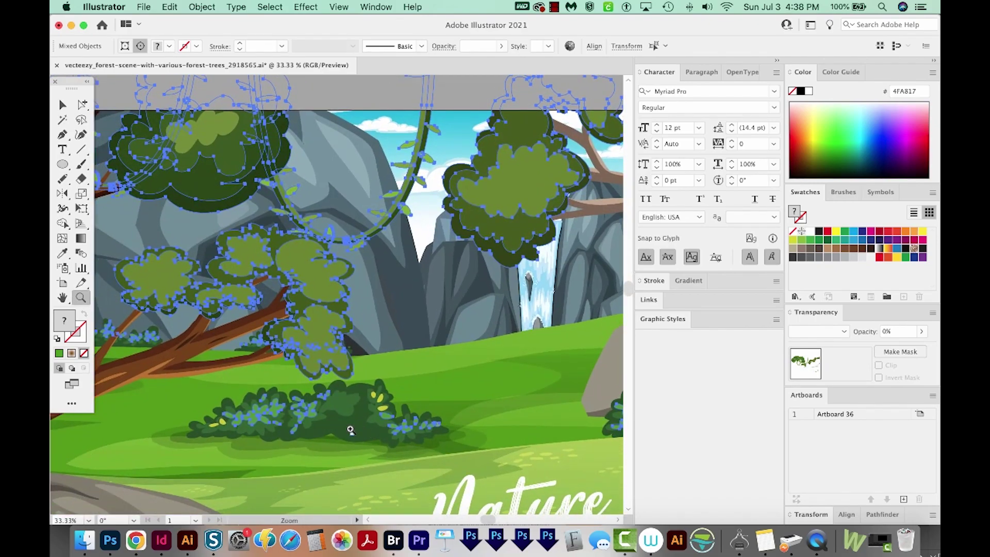
# - Try recoloring the selected greens with Recolor Artwork, raising their brightness and rotating the linked hues toward a cooler green
pyautogui.click(569, 46)
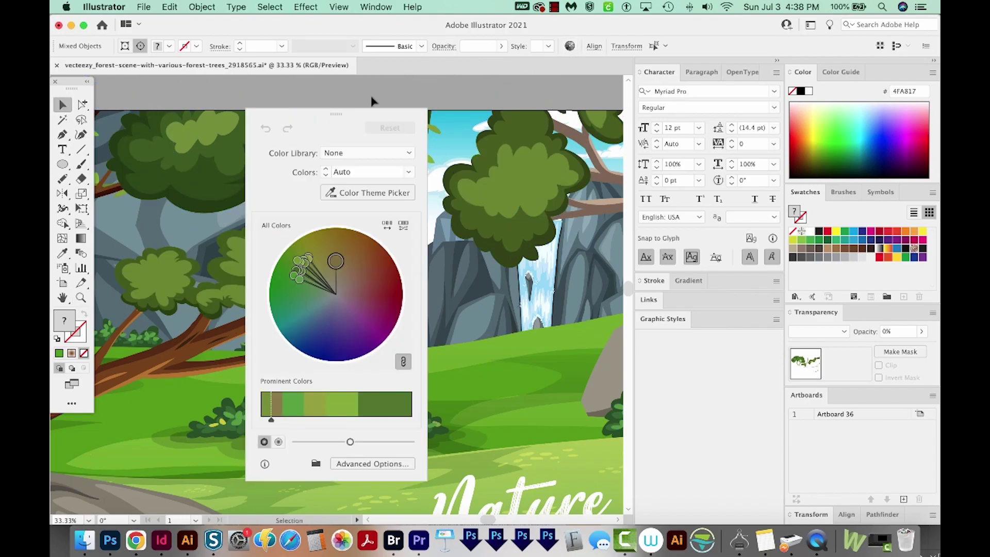
pyautogui.moveTo(546, 424); pyautogui.dragTo(572, 425)
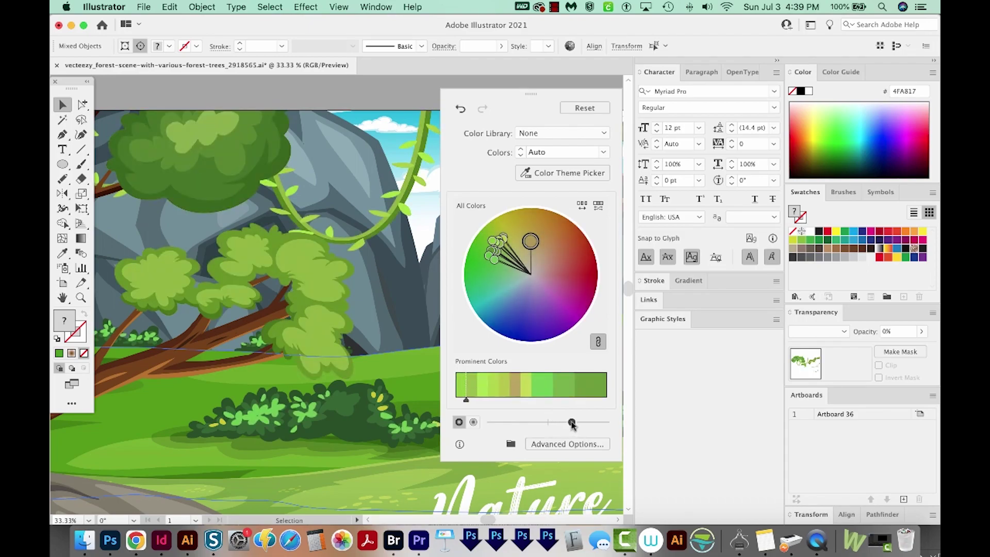
pyautogui.moveTo(496, 243); pyautogui.dragTo(498, 272)
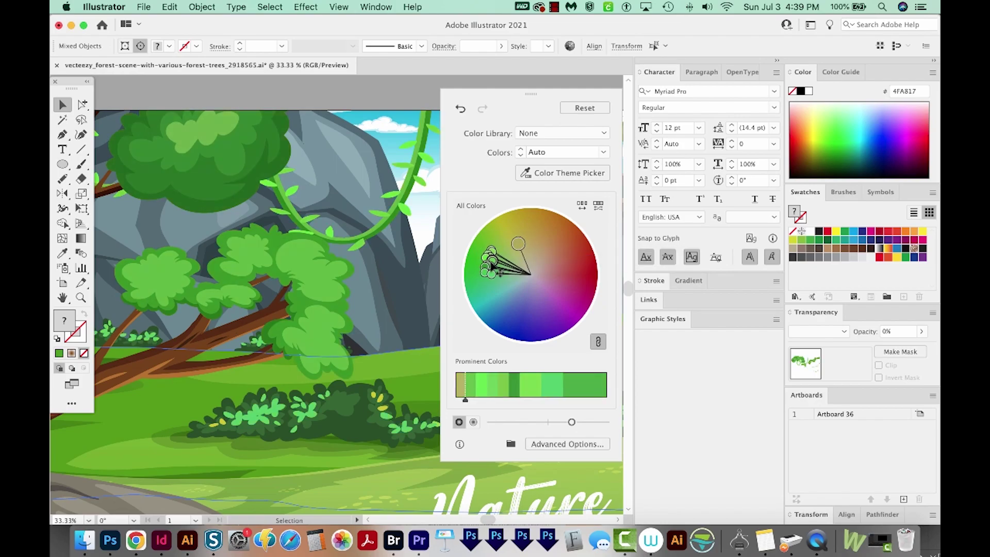
pyautogui.click(431, 138)
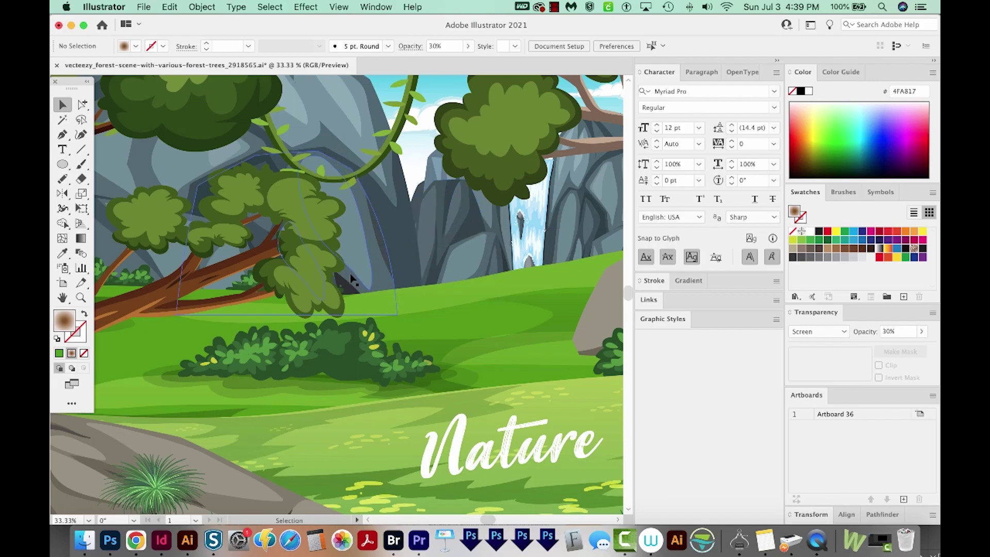
# - Examine the left tree's foliage path in outline view, deselect it and return to preview
pyautogui.press('super+y')
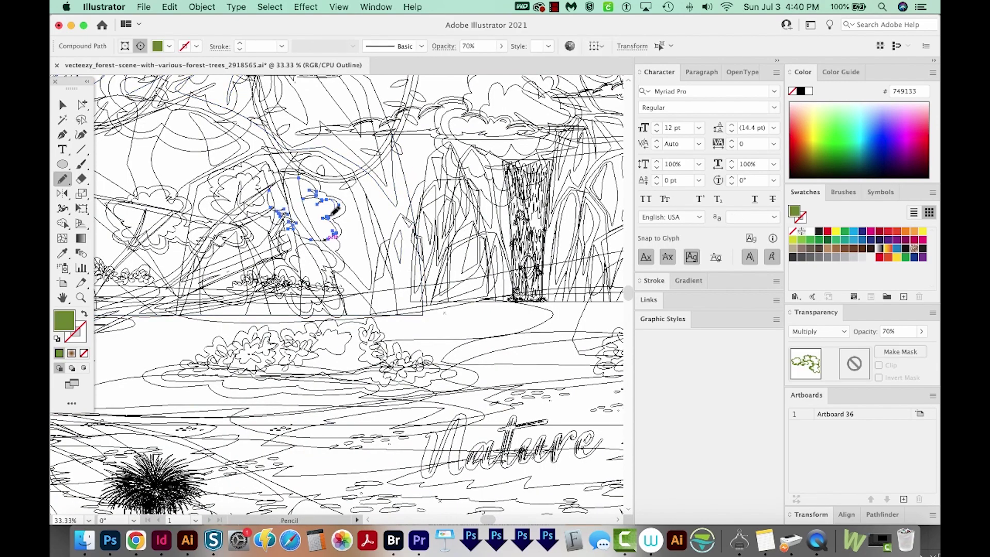
pyautogui.keyDown('super'); pyautogui.click(357, 227); pyautogui.keyUp('super')
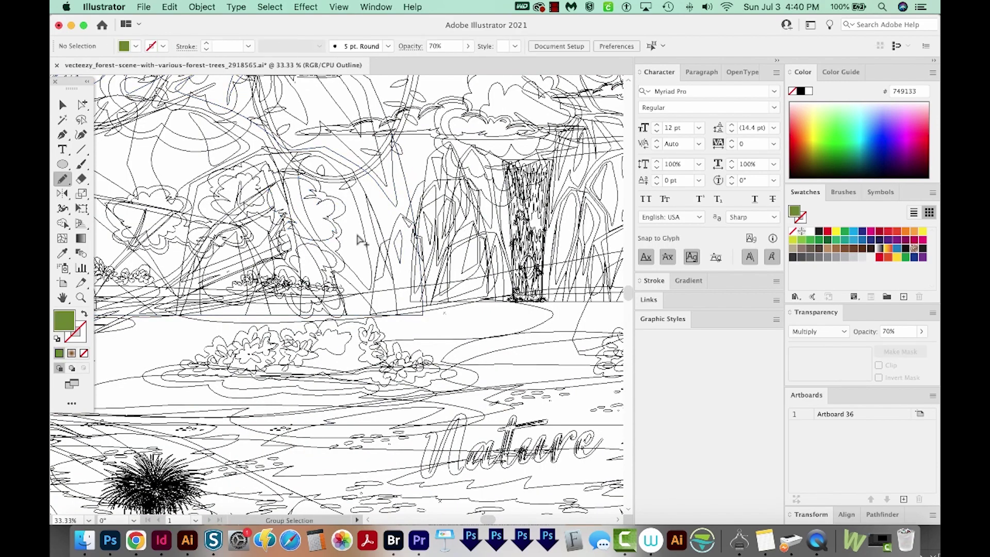
pyautogui.press('super+y')
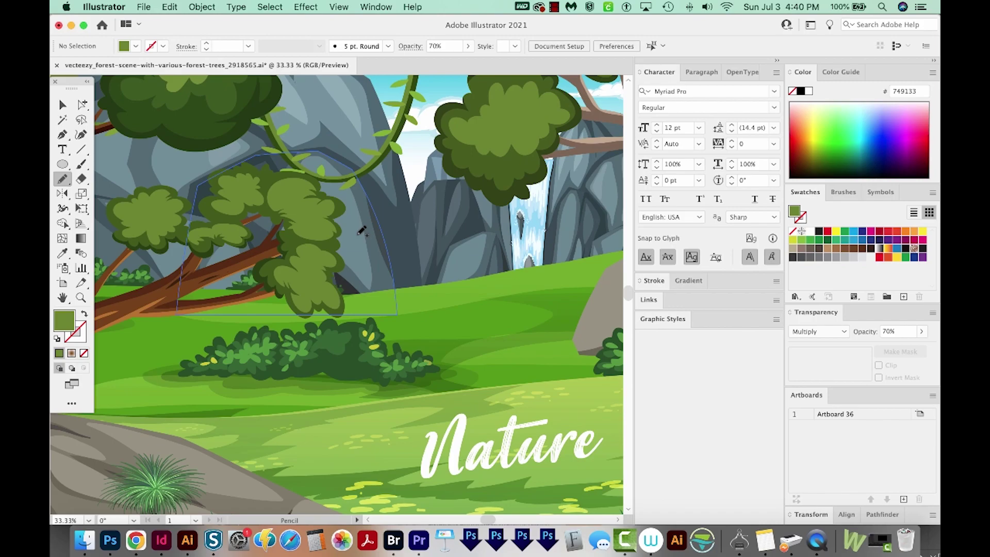